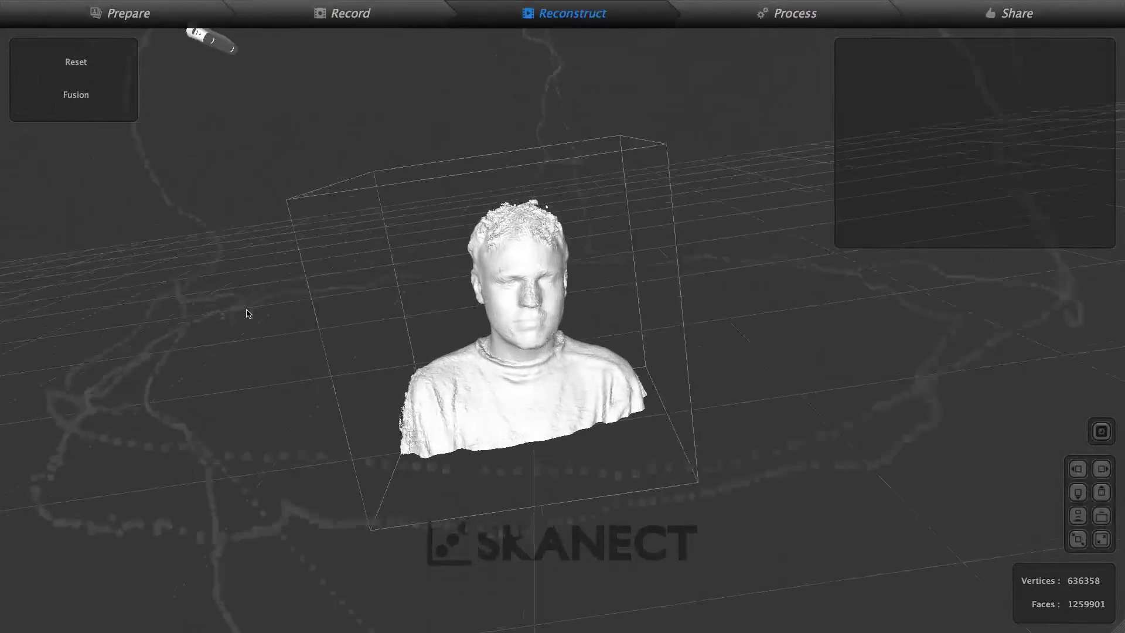
drag(246, 313, 258, 345)
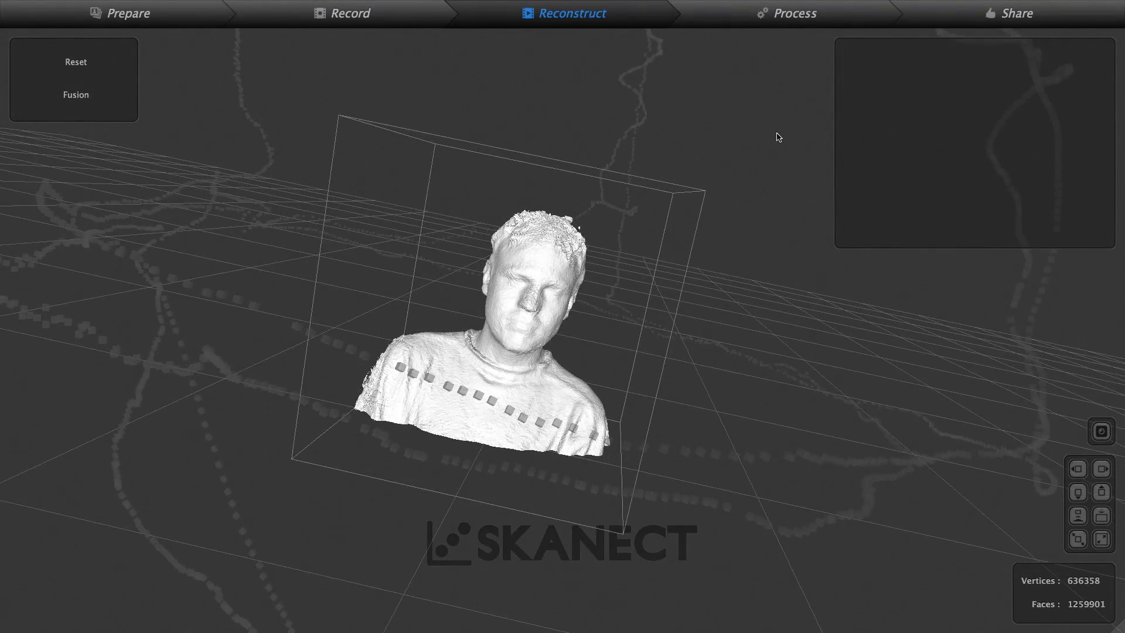
drag(777, 137, 733, 90)
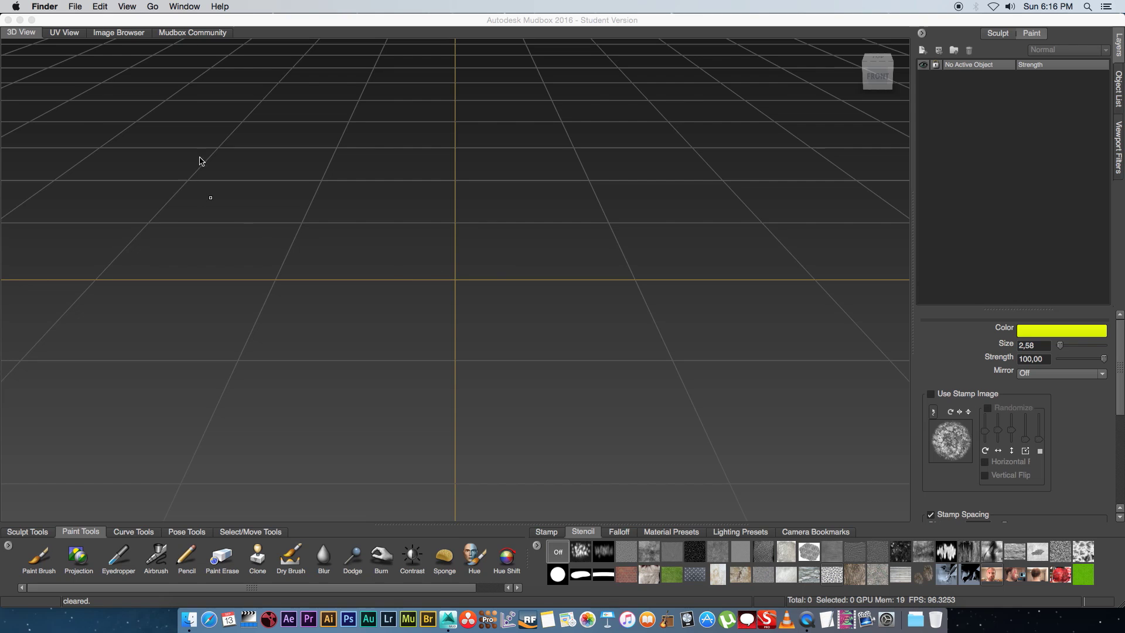
Switch to Mudbox and import HeadQuad.obj from the HeadModel folder, keeping all meshes despite the detected problems.
click(322, 24)
click(82, 7)
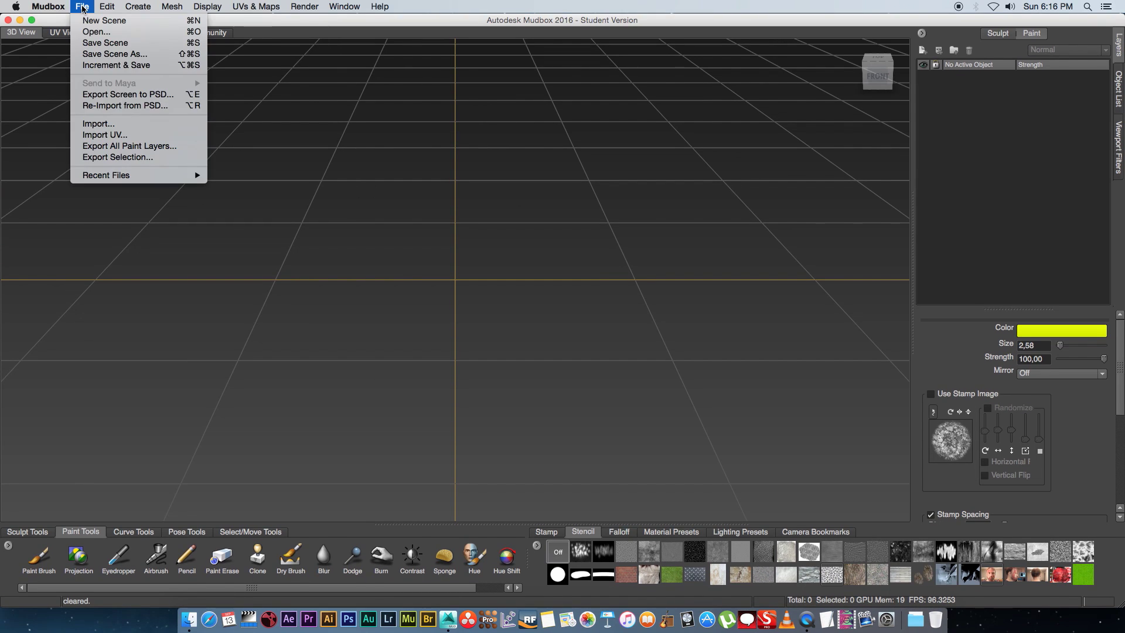
click(107, 125)
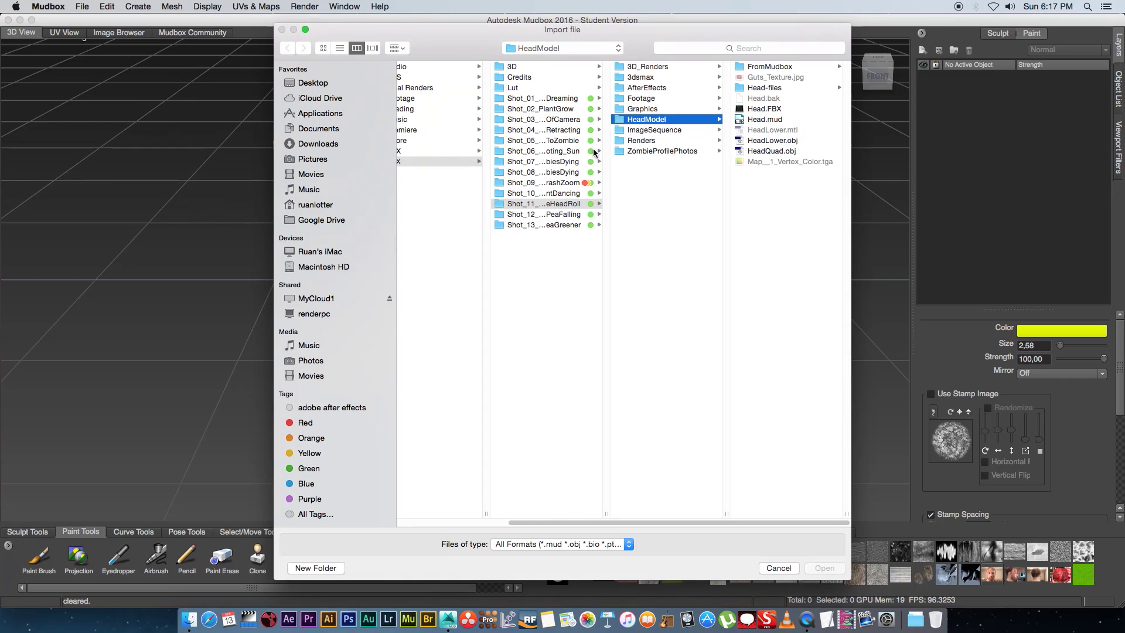
click(764, 152)
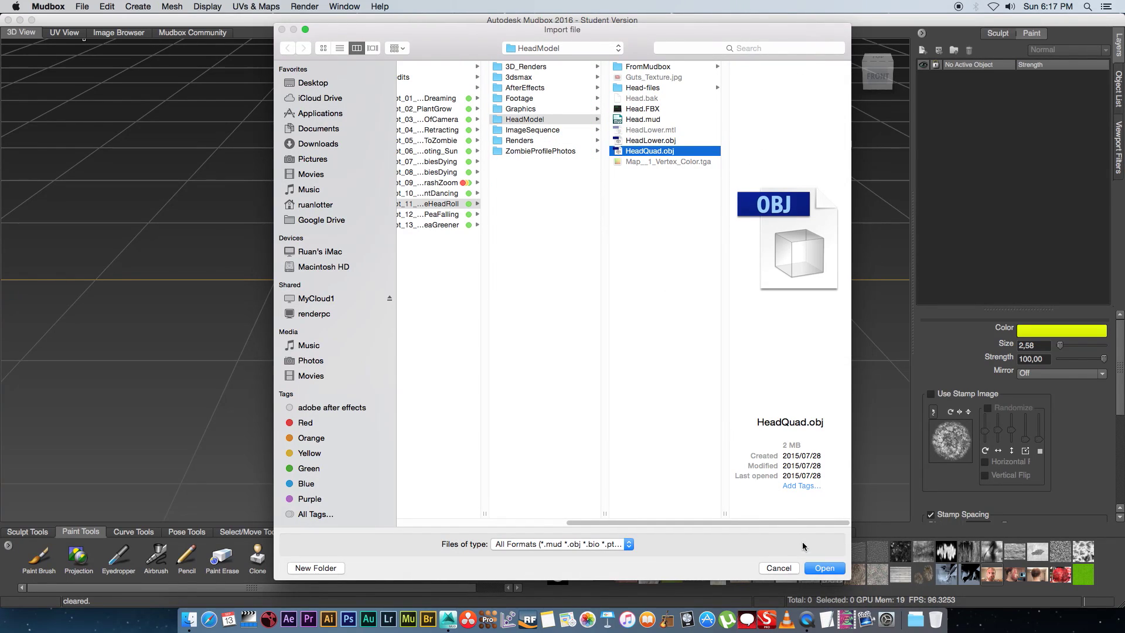
click(824, 568)
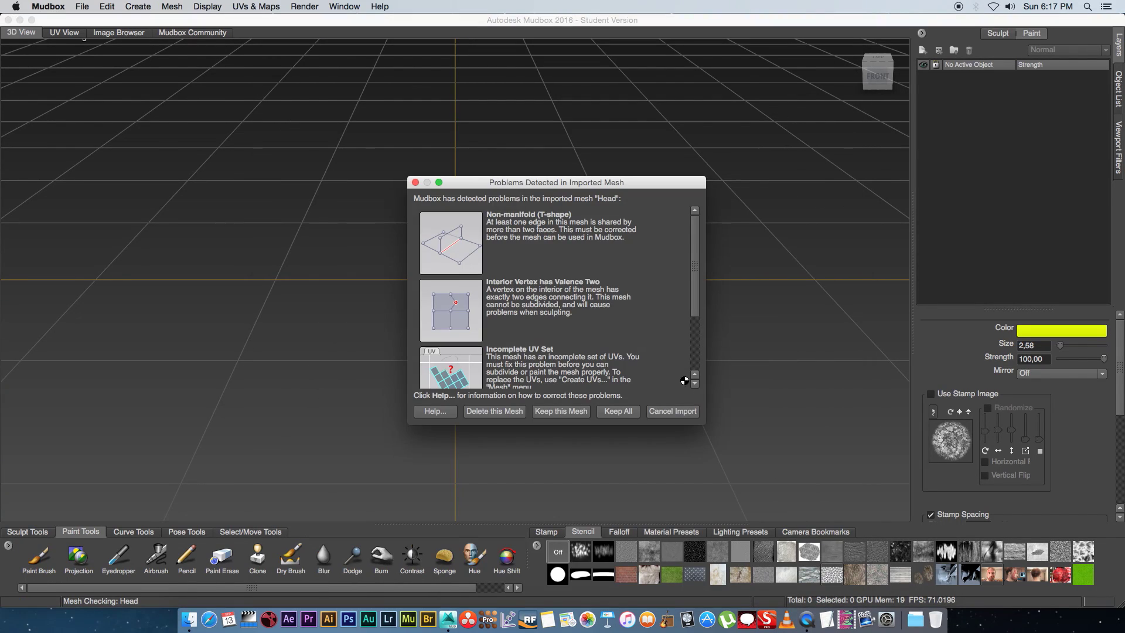
drag(572, 185, 469, 158)
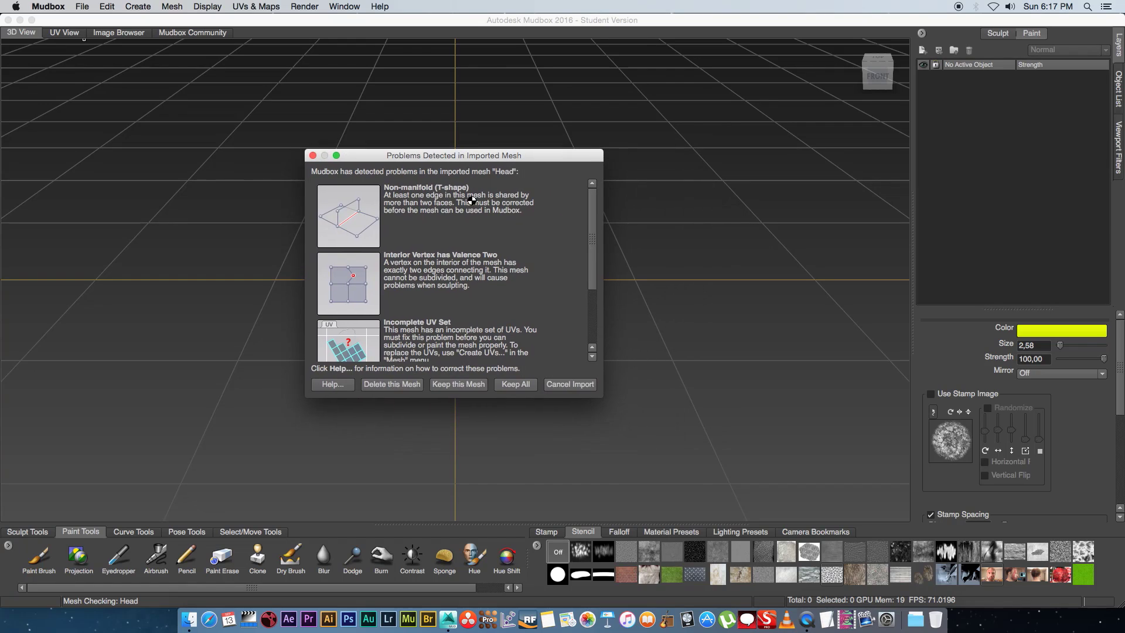
click(518, 384)
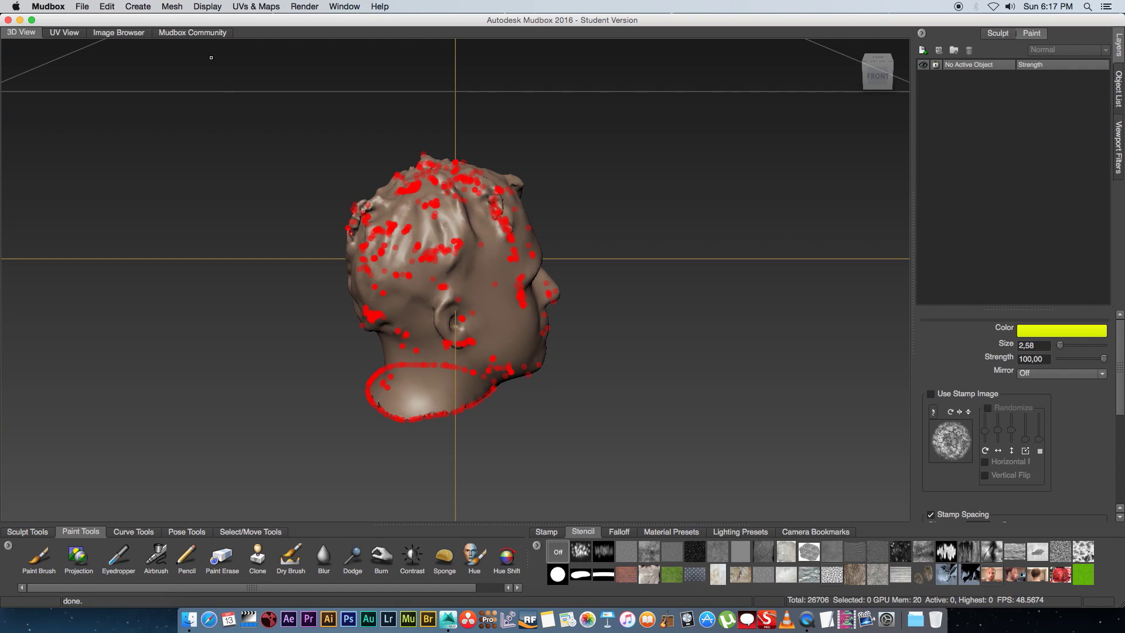
Turn off the mesh error display and view the imported head straight from the front.
click(206, 7)
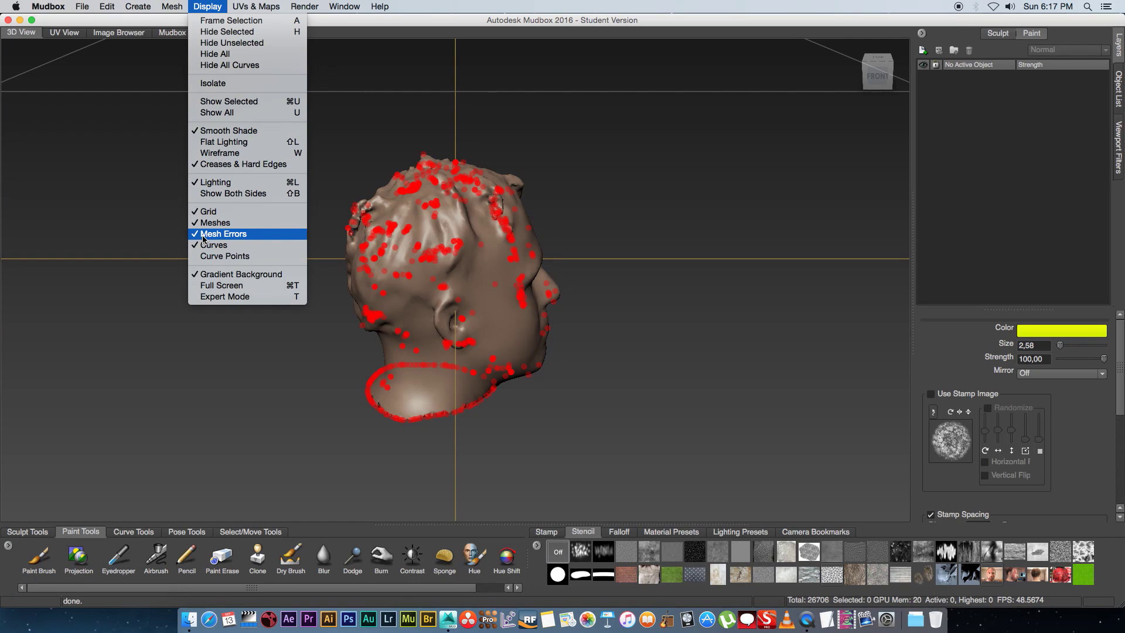
click(225, 234)
alt+drag(463, 305, 409, 352)
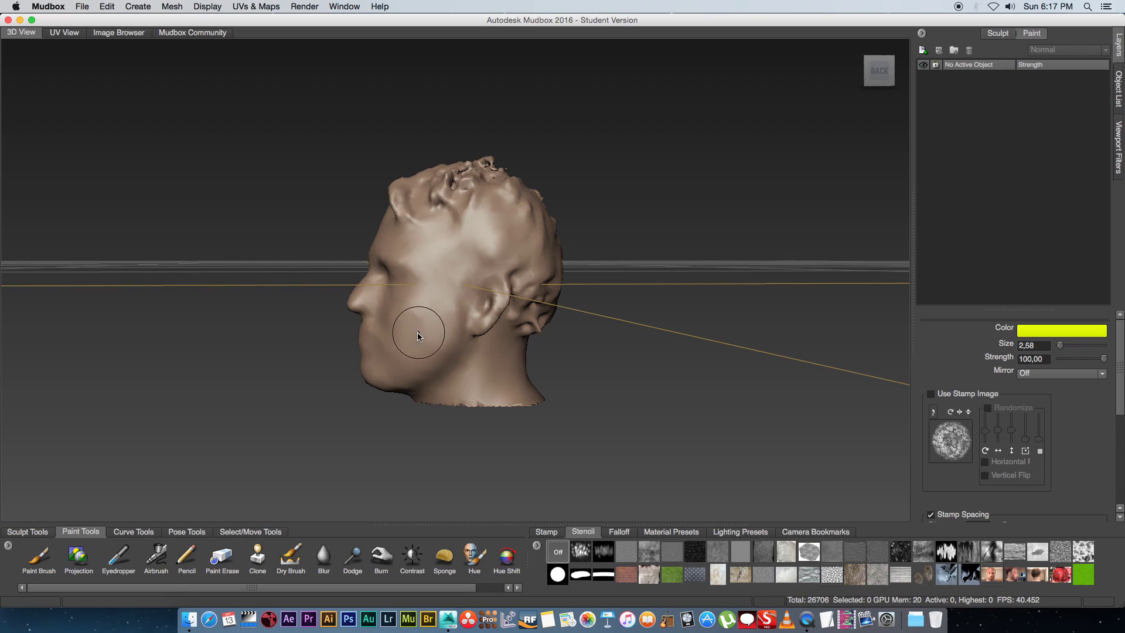
alt+drag(410, 322, 480, 306)
alt+right_drag(479, 306, 444, 348)
alt+middle_drag(447, 334, 441, 326)
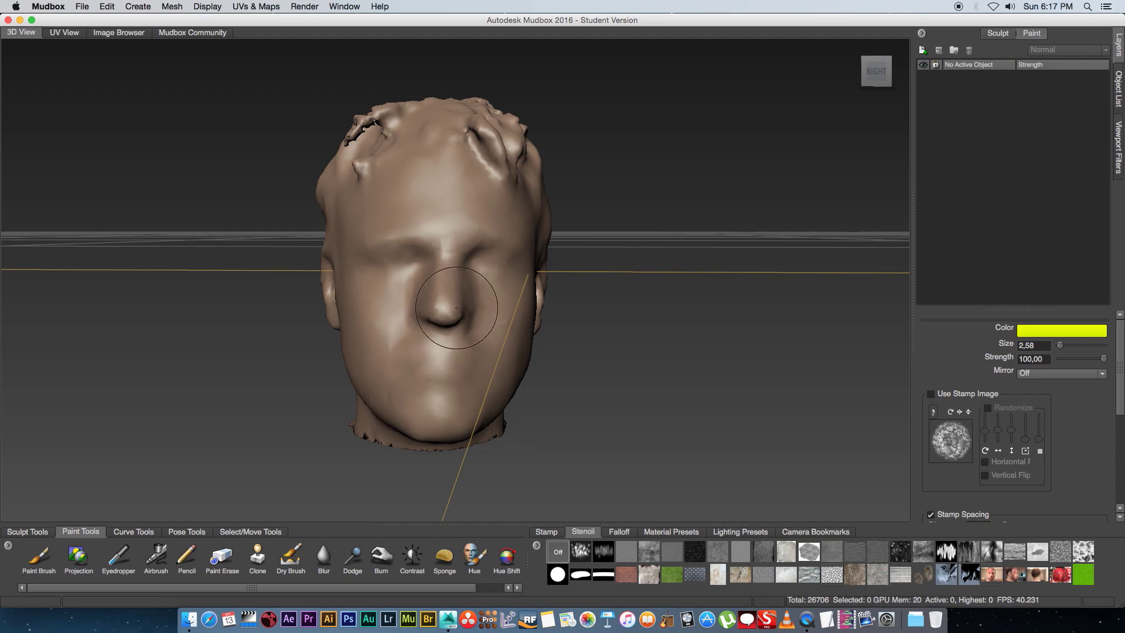
Activate the Projection paint brush and confirm white as its colour.
click(82, 575)
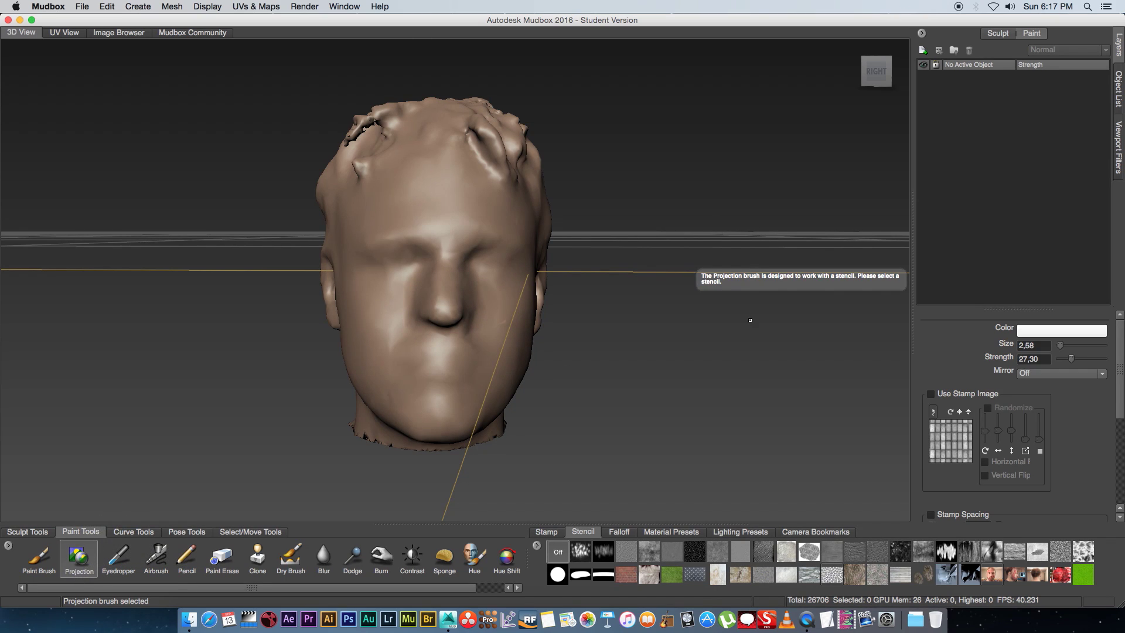
click(1034, 332)
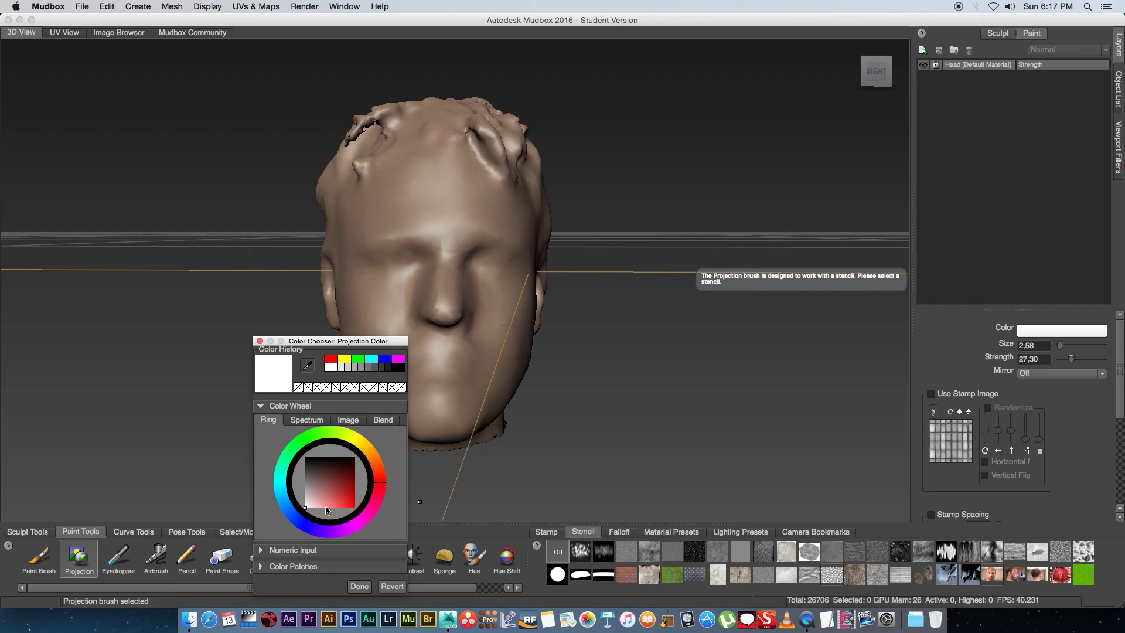
click(359, 587)
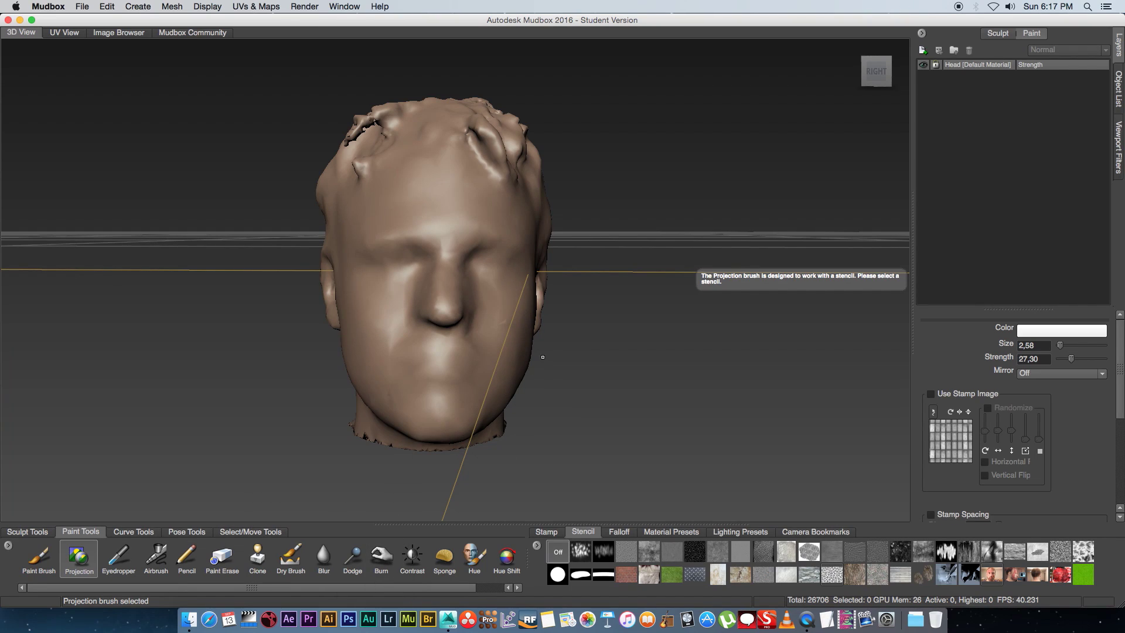
Load the front face photo IMG_9819.JPG as the stencil and scale, rotate and move it to match the head's face.
click(537, 547)
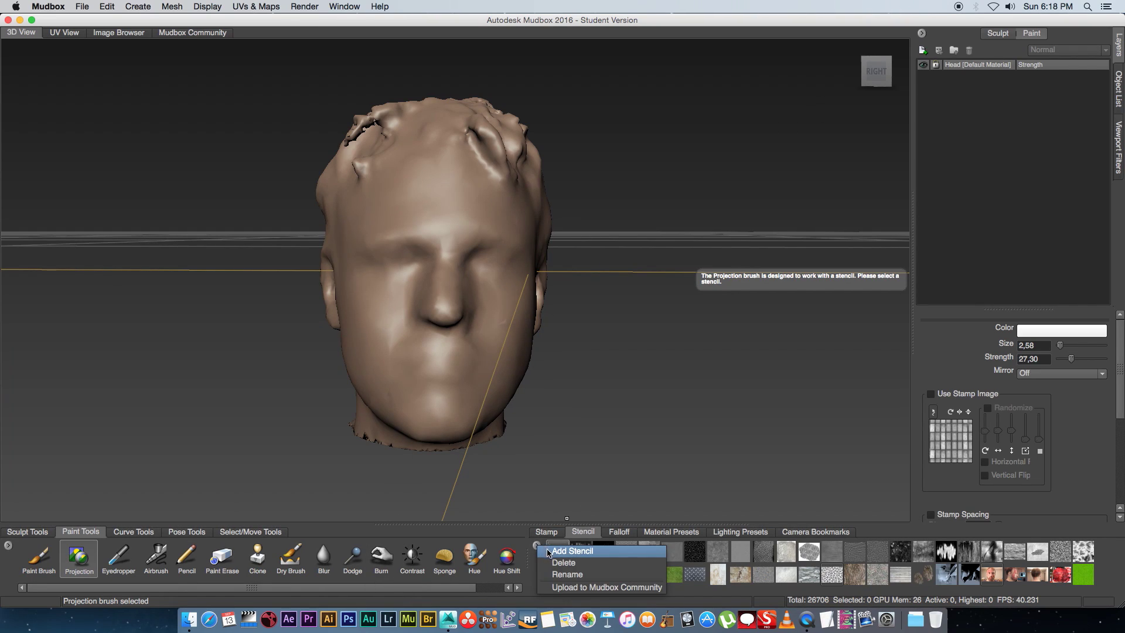
click(591, 552)
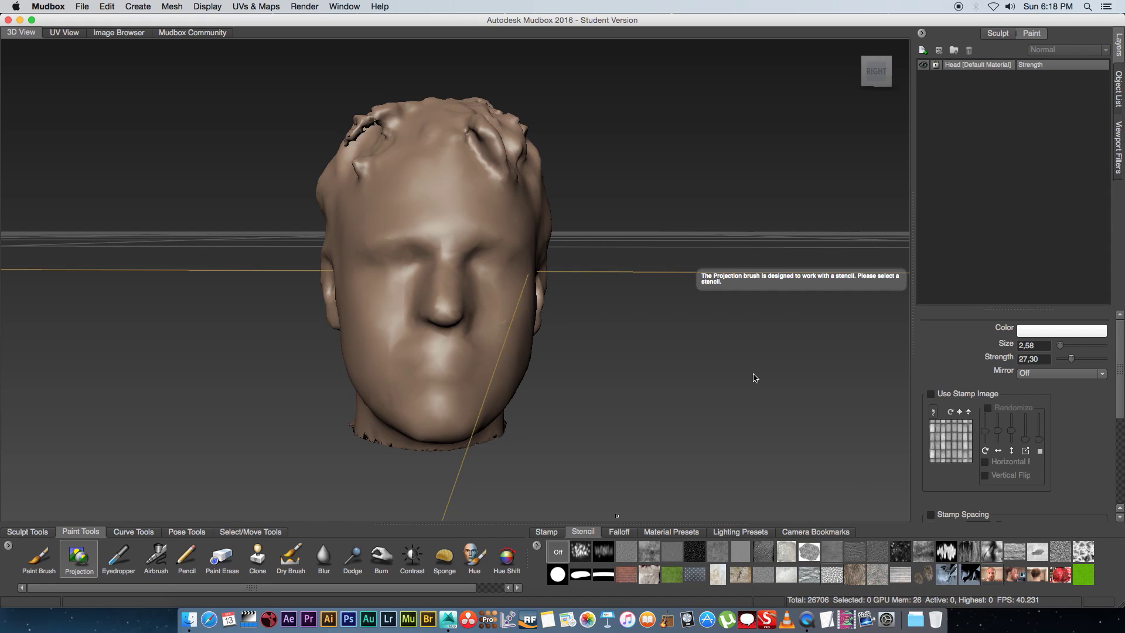
click(991, 574)
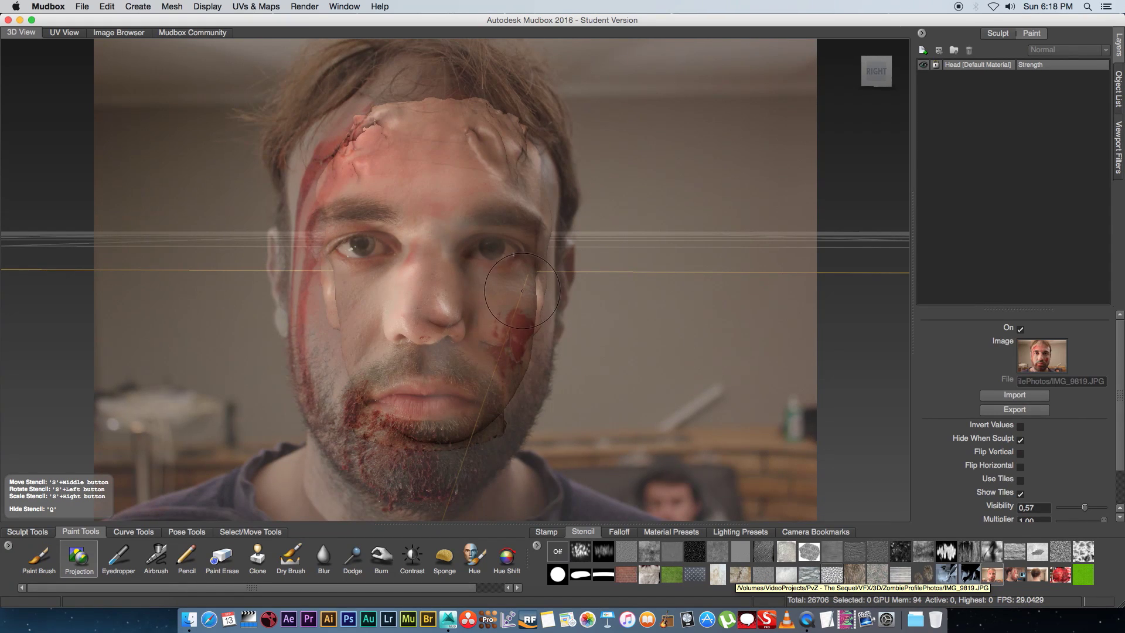
mouse_move(508, 290)
middle_down()
mouse_move(518, 276)
mouse_move(509, 290)
middle_up()
right_drag(508, 290, 514, 267)
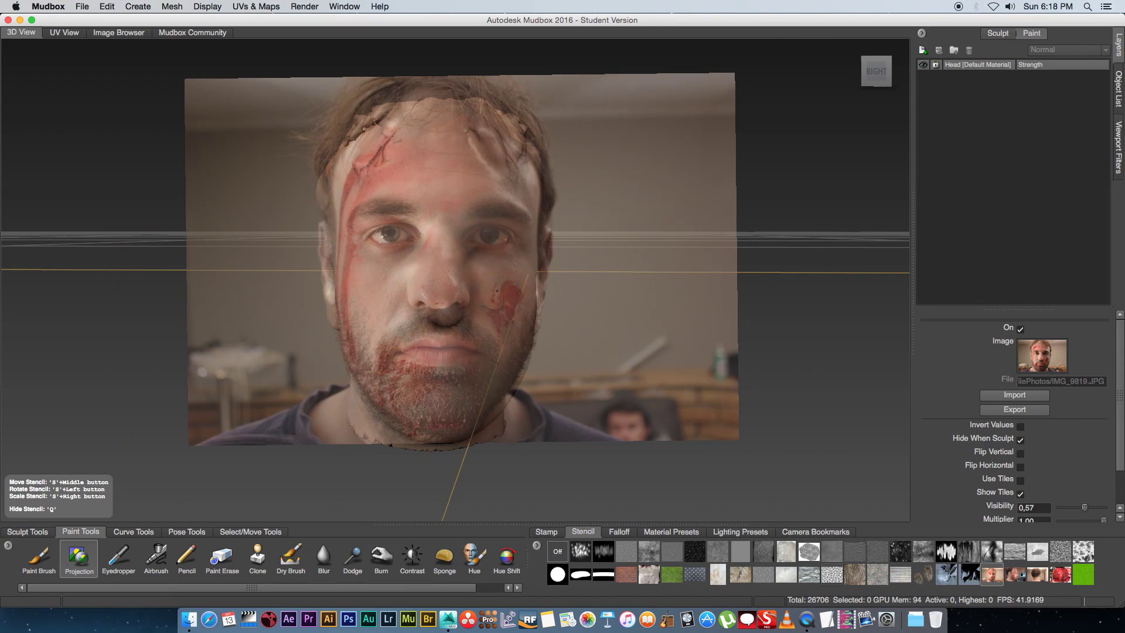
middle_drag(514, 268, 499, 307)
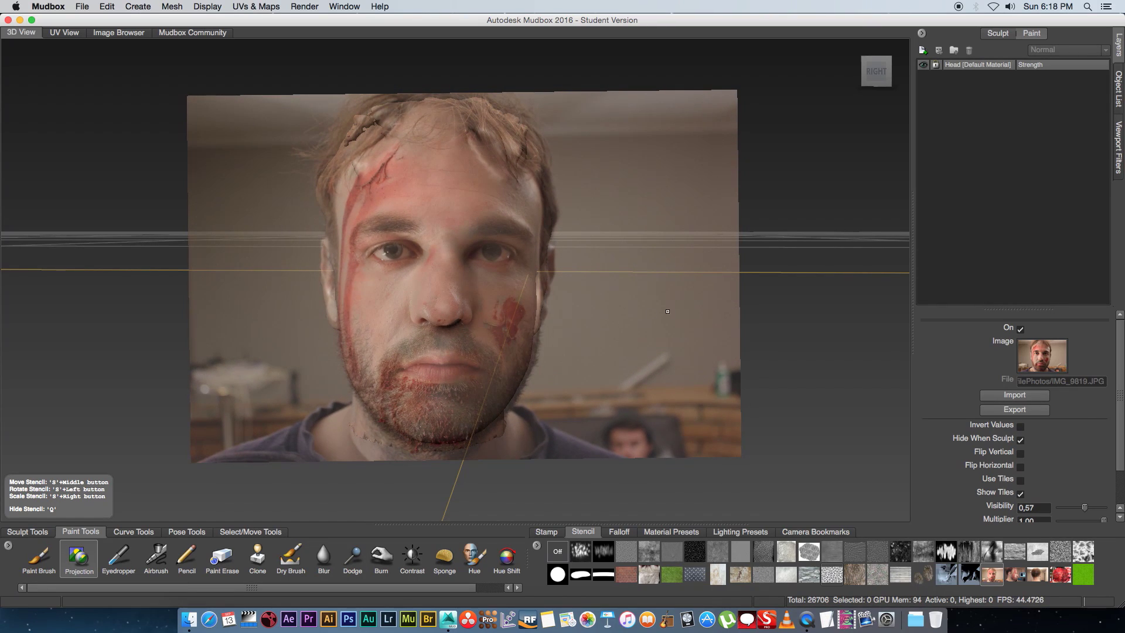
Create a diffuse paint layer named Paint Layer 1 at size 2048, saved as PNG [8 bit, RGBA], for the Projection brush.
click(78, 559)
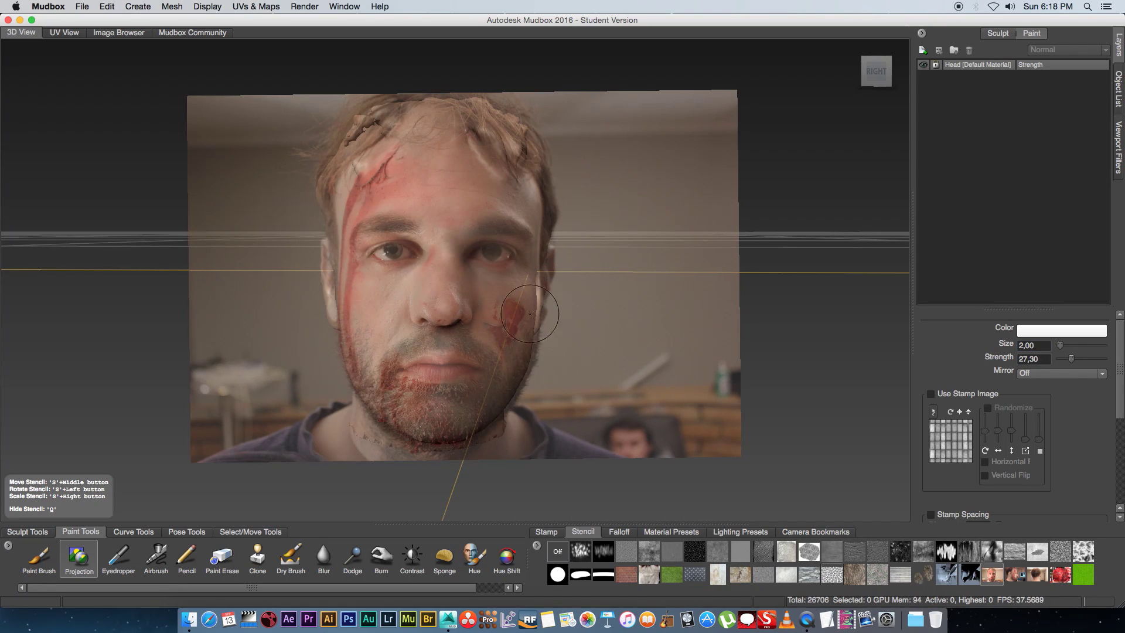
right_click(988, 115)
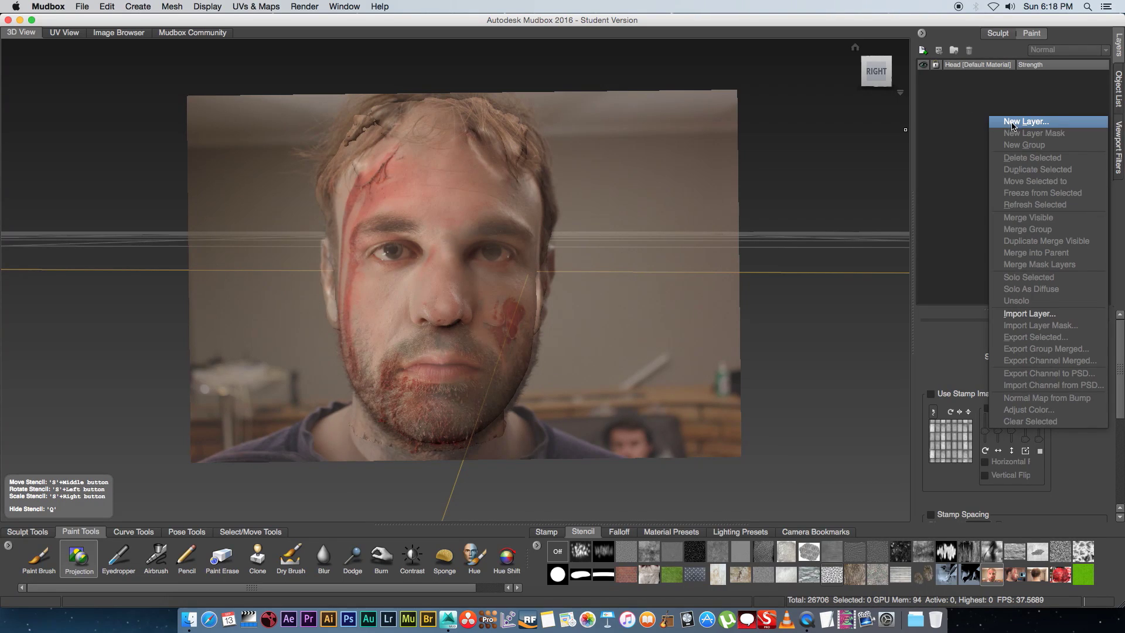
click(1012, 123)
click(530, 287)
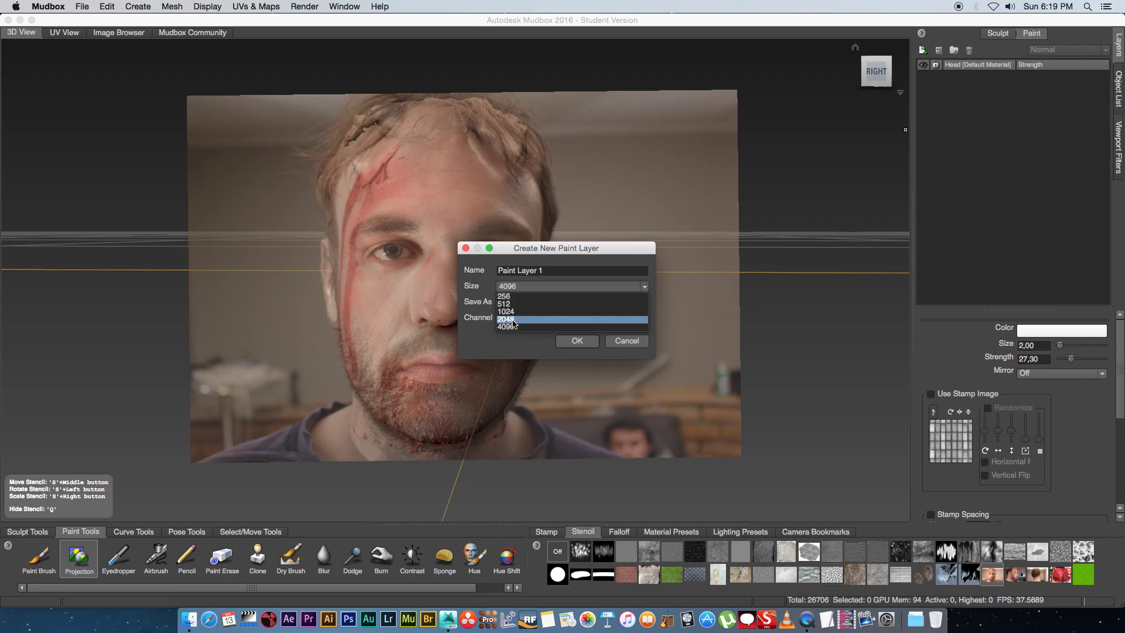
click(513, 322)
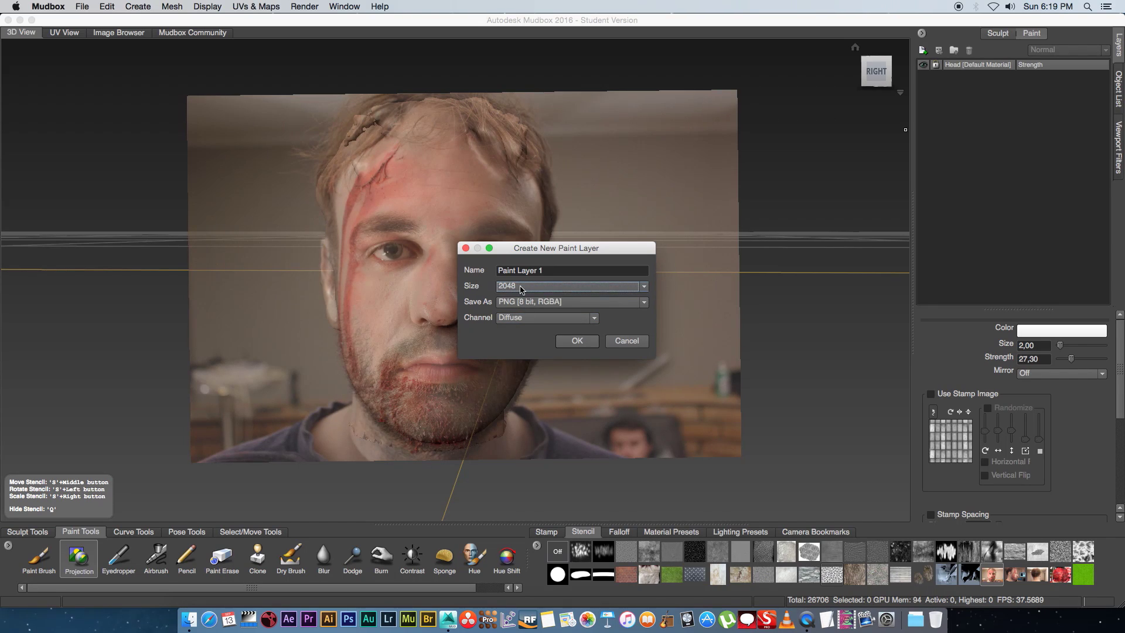
drag(536, 248, 524, 237)
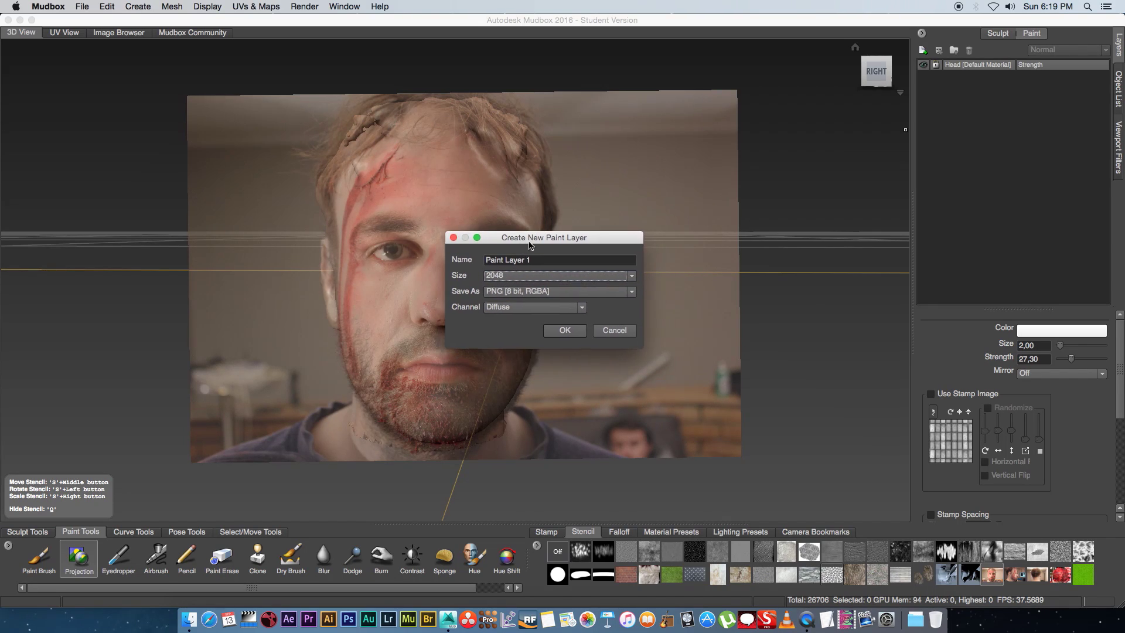
click(565, 331)
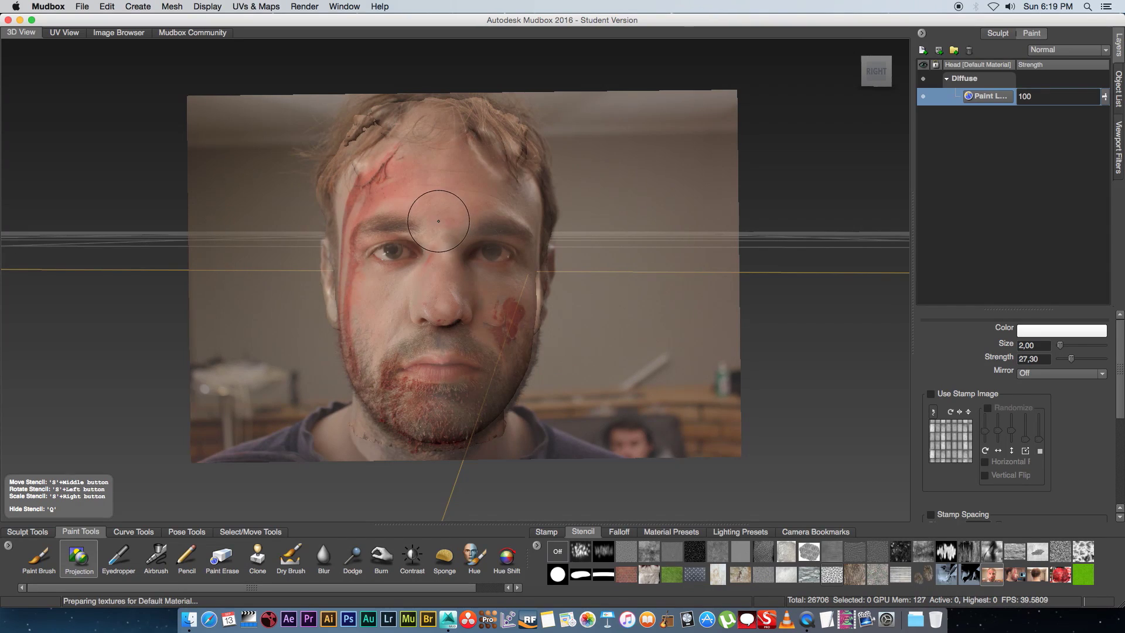
Project the front photo onto the eyes, nose, mouth, cheeks and forehead, enlarging the brush size from 2.00 to 2.50 while painting.
key(q)
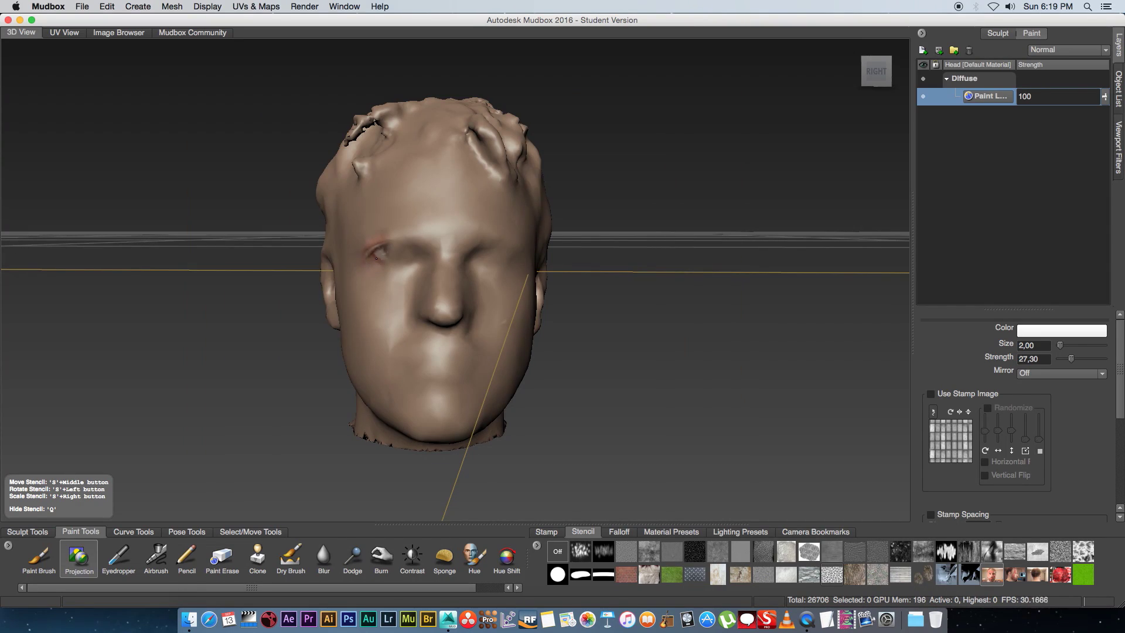
mouse_move(376, 257)
mouse_down()
mouse_move(507, 242)
mouse_move(469, 296)
mouse_move(433, 277)
mouse_up()
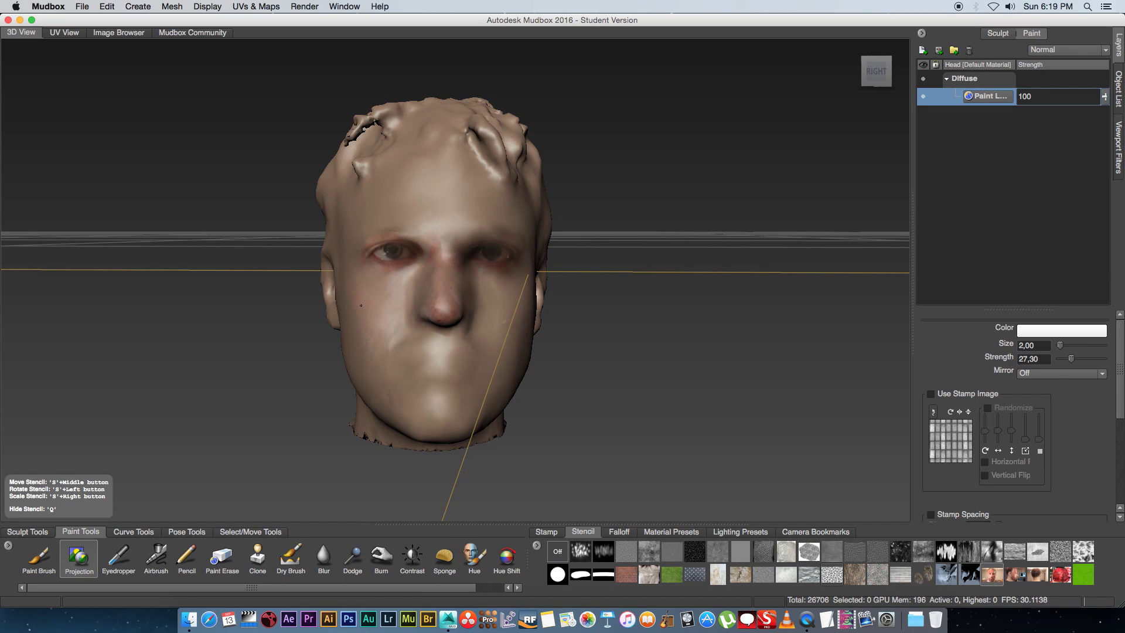
mouse_move(417, 201)
mouse_down()
mouse_move(454, 193)
mouse_move(507, 293)
mouse_move(462, 375)
mouse_move(384, 366)
mouse_move(492, 381)
mouse_move(518, 330)
mouse_move(367, 362)
mouse_up()
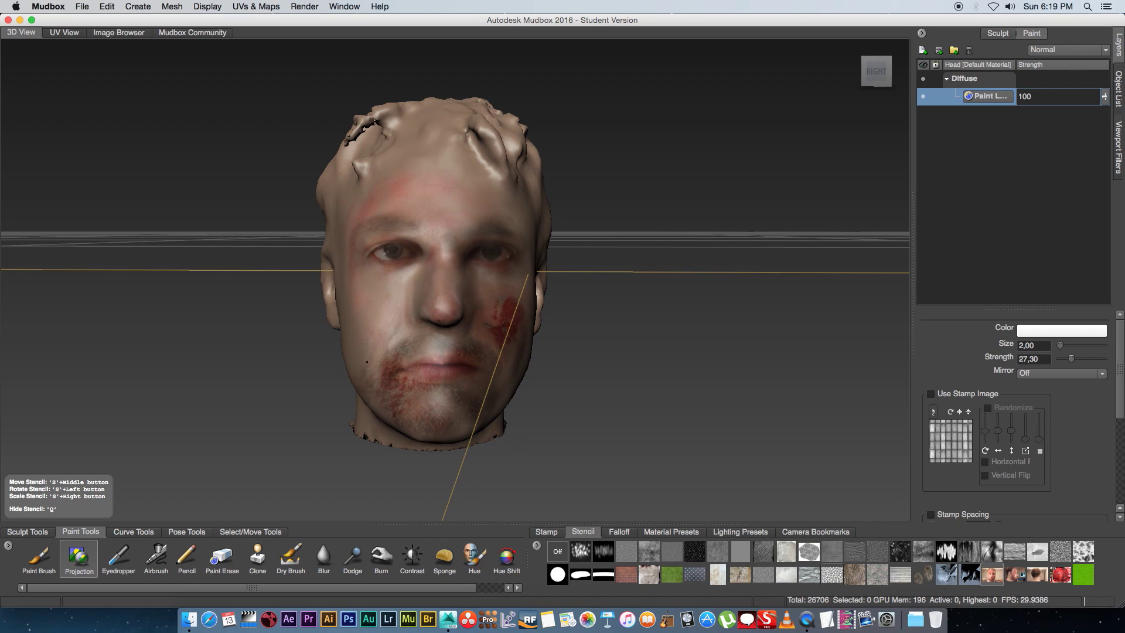
key(q)
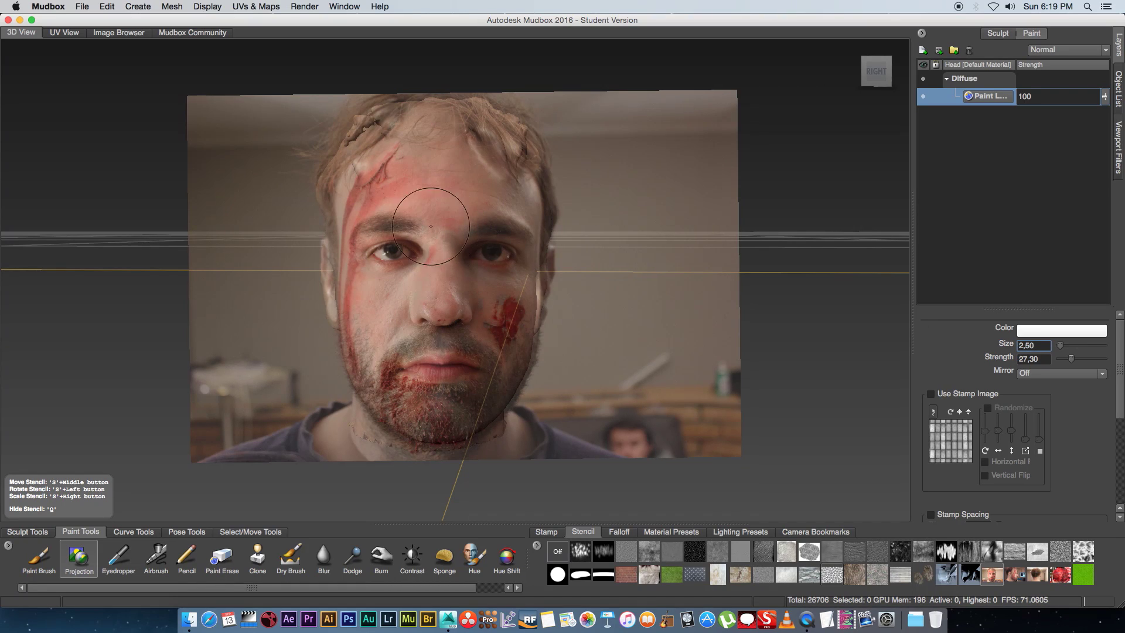
key(q)
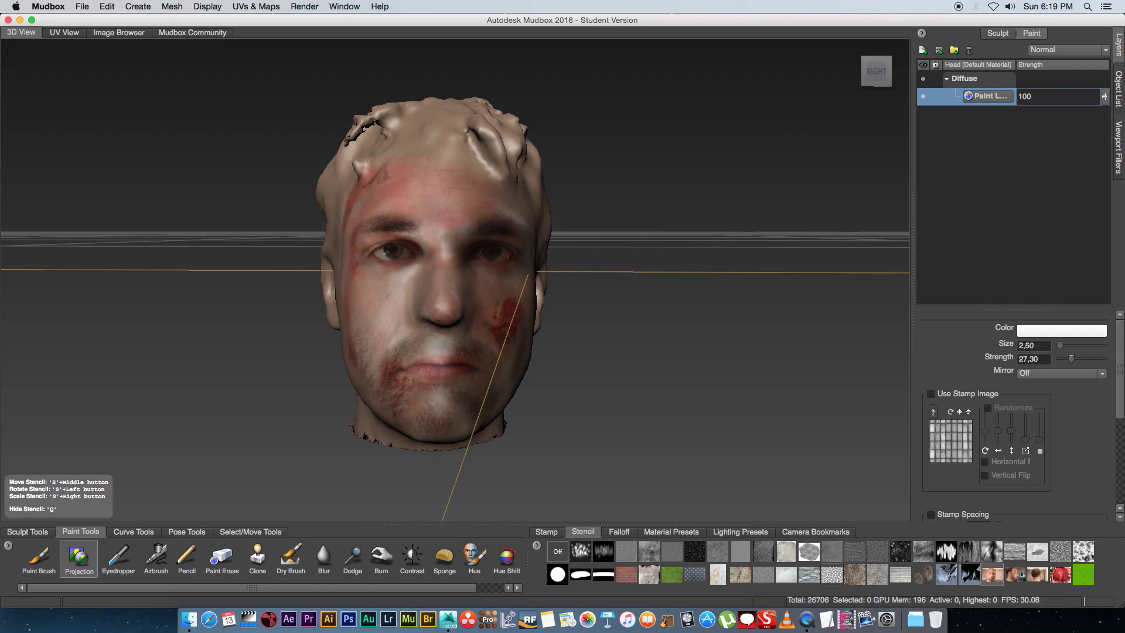
drag(453, 328, 351, 276)
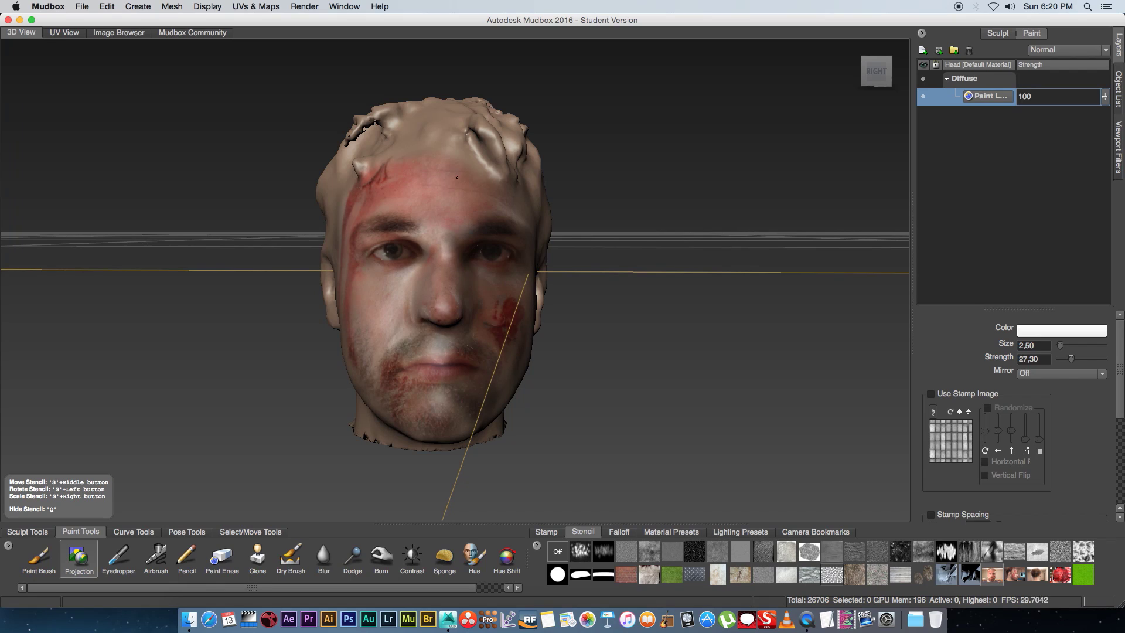
Turn the head to its side profile, load the Side2.jpg stencil, and rotate, scale and position it over the profile.
key(q)
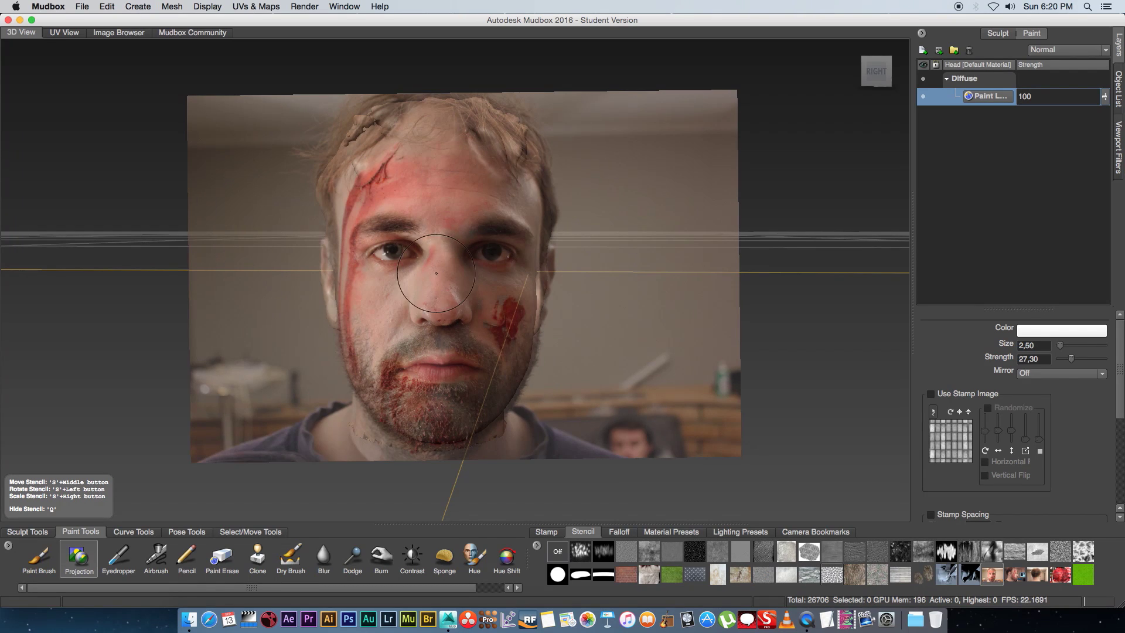
alt+drag(396, 291, 492, 299)
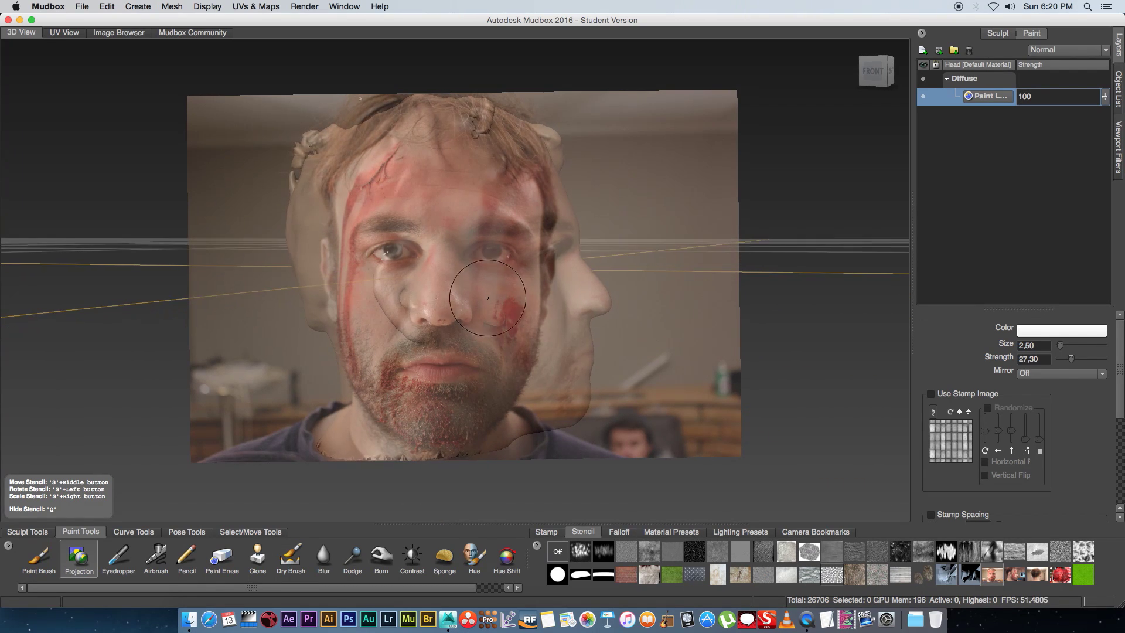
click(1013, 578)
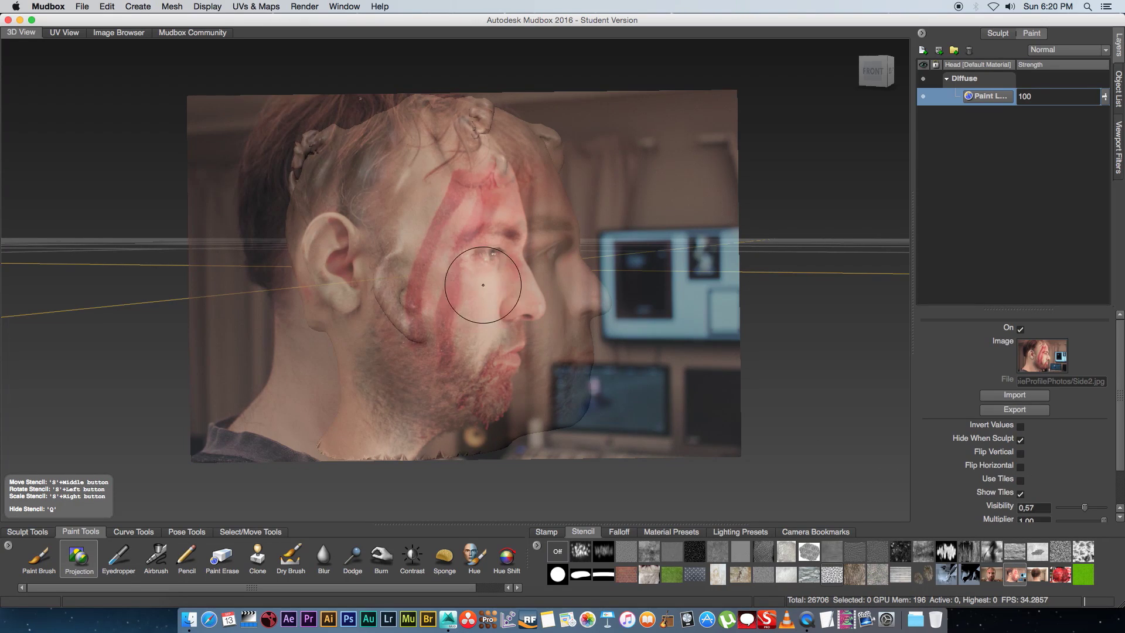
drag(450, 292, 449, 288)
middle_drag(449, 288, 486, 303)
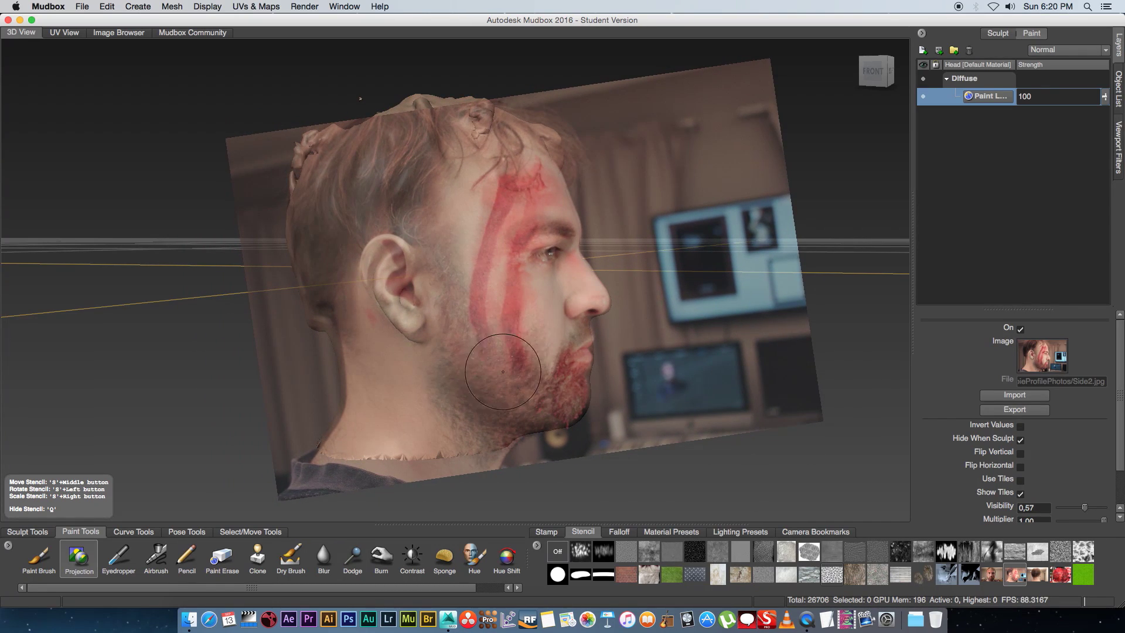
Project the Side2.jpg photo onto the temple, ear opening and cheek of the side profile, with the stencil hidden while painting.
key(q)
mouse_move(499, 354)
mouse_down()
mouse_move(485, 258)
mouse_move(436, 211)
mouse_move(442, 308)
mouse_up()
key(q)
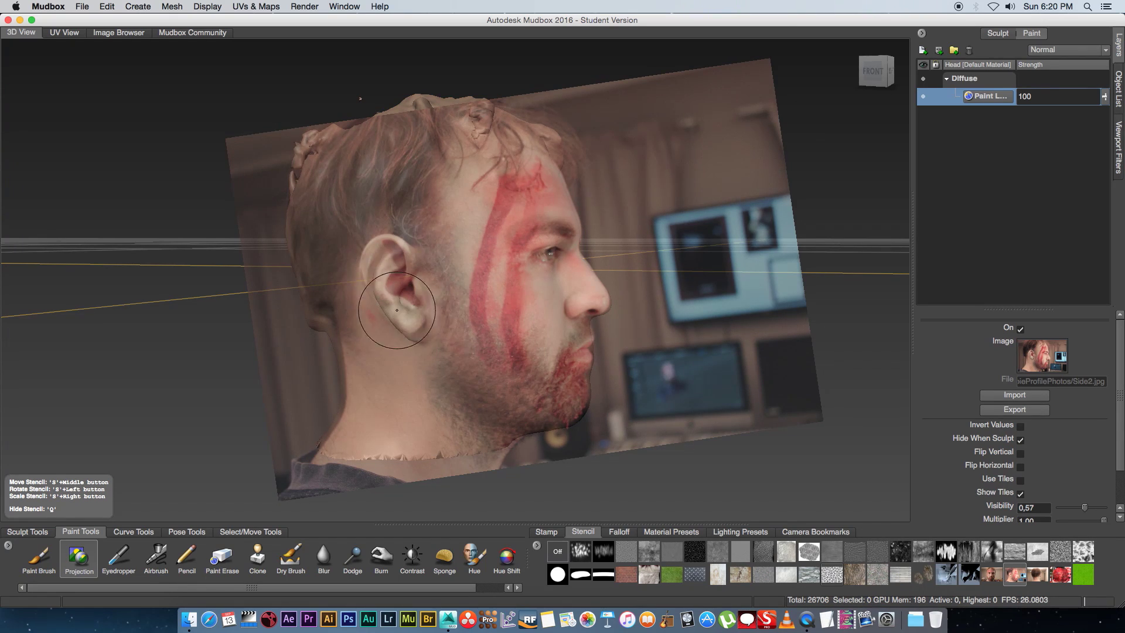
Shift the side photo stencil so its ear lines up with the head's modelled ear, and hide the overlay.
drag(465, 307, 467, 306)
mouse_move(467, 306)
middle_down()
mouse_move(464, 297)
mouse_move(479, 313)
middle_up()
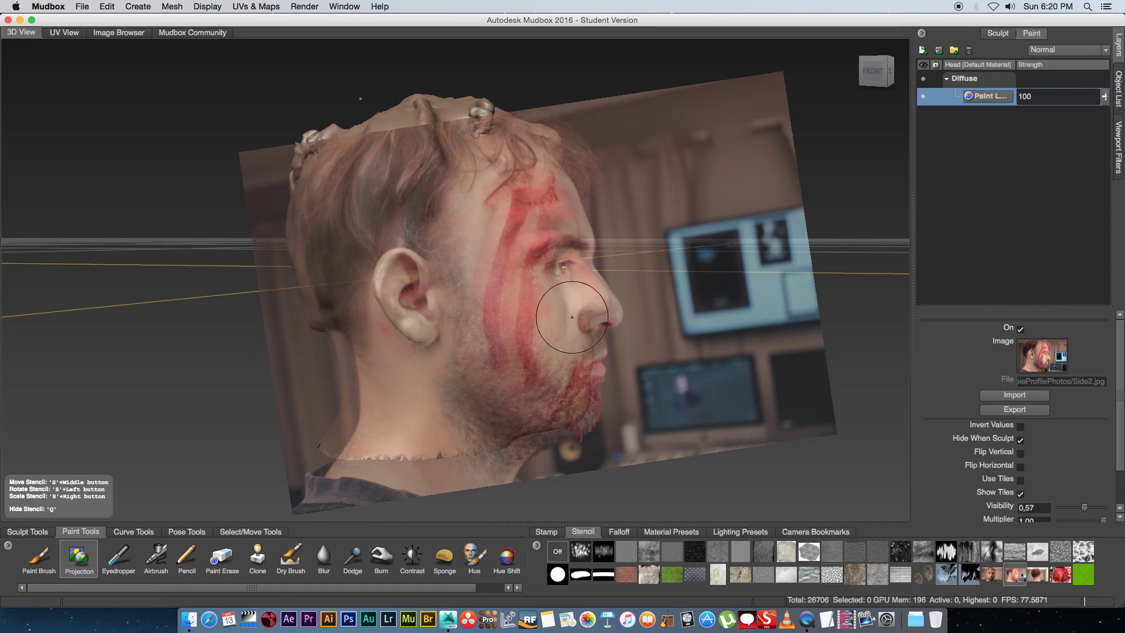
key(q)
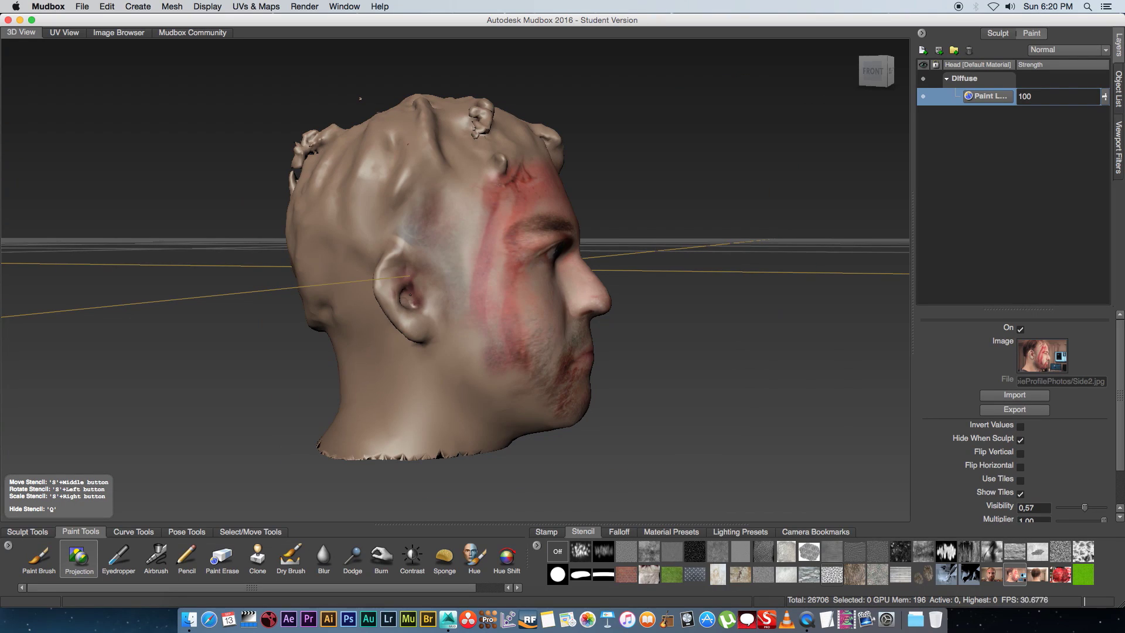
Project the realigned side photo onto the ear, jaw, hair and neck, and show the stencil again.
mouse_move(432, 335)
mouse_down()
mouse_move(483, 410)
mouse_move(510, 425)
mouse_move(475, 360)
mouse_move(519, 398)
mouse_up()
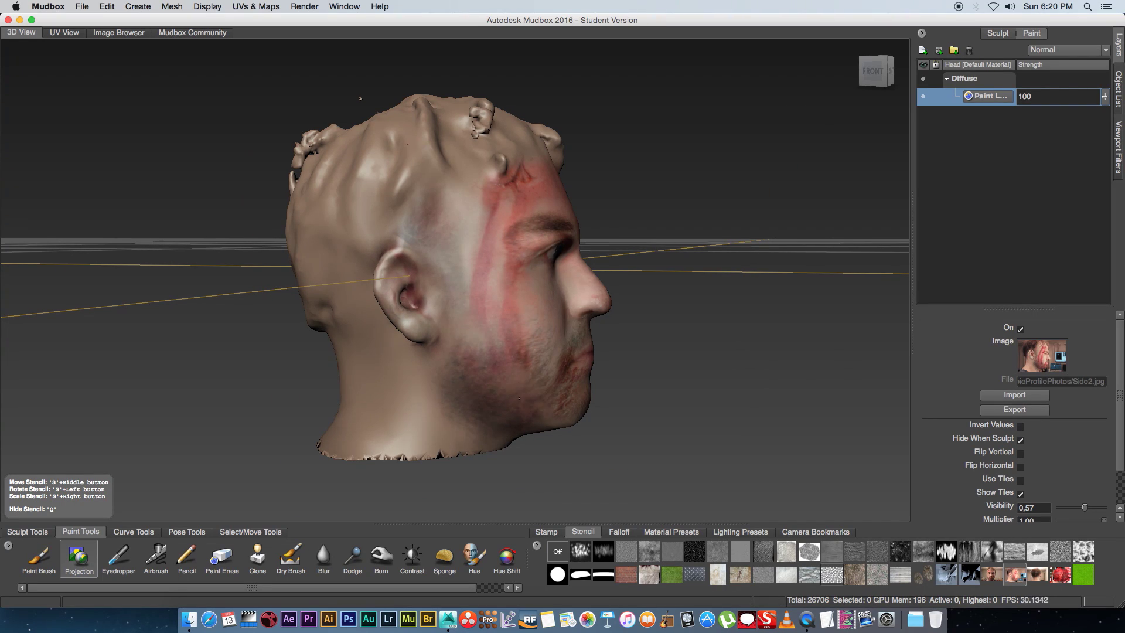
mouse_move(478, 355)
mouse_down()
mouse_move(351, 328)
mouse_move(398, 381)
mouse_move(328, 316)
mouse_move(341, 251)
mouse_move(310, 246)
mouse_move(352, 199)
mouse_move(386, 181)
mouse_move(384, 222)
mouse_move(422, 199)
mouse_move(393, 187)
mouse_move(323, 220)
mouse_move(306, 215)
mouse_move(319, 190)
mouse_move(410, 161)
mouse_move(436, 183)
mouse_move(432, 201)
mouse_up()
drag(449, 373, 434, 376)
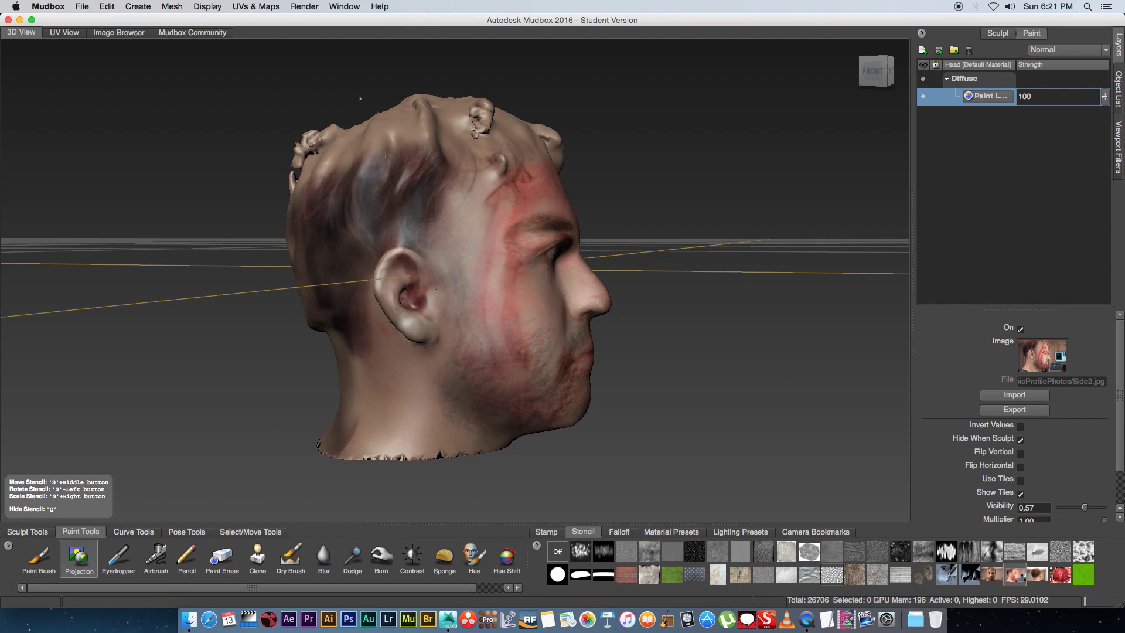
drag(464, 210, 475, 305)
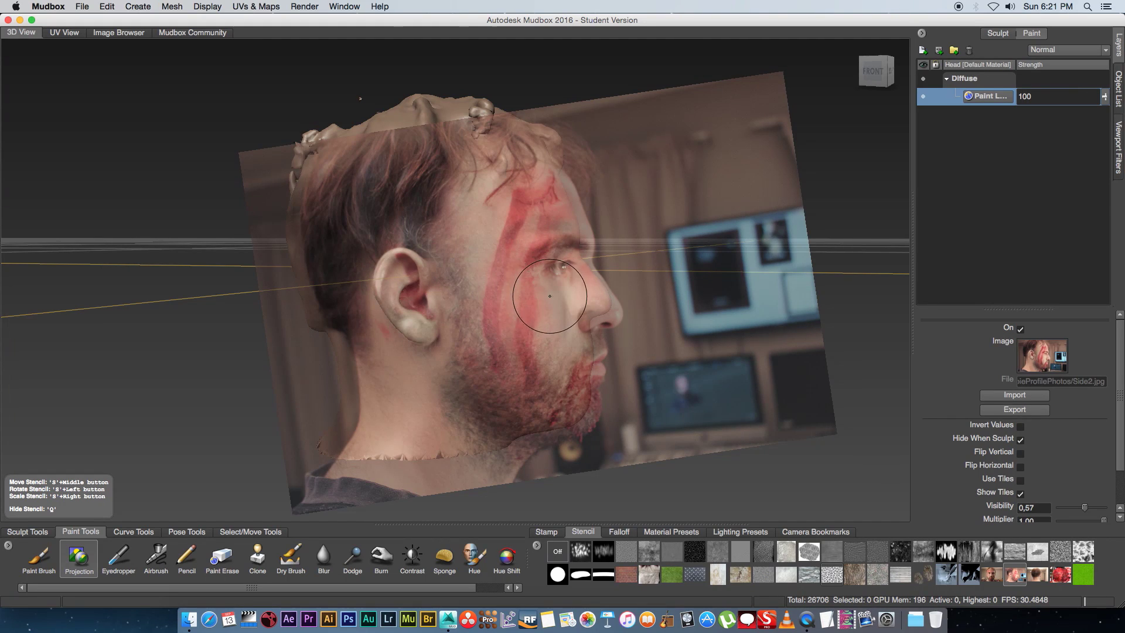
Turn the head to its opposite profile, flip the Side2.jpg stencil horizontally, and move and scale it to match.
mouse_move(535, 307)
alt+mouse_down()
mouse_move(480, 315)
mouse_move(442, 310)
mouse_move(447, 300)
mouse_move(460, 315)
alt+mouse_up()
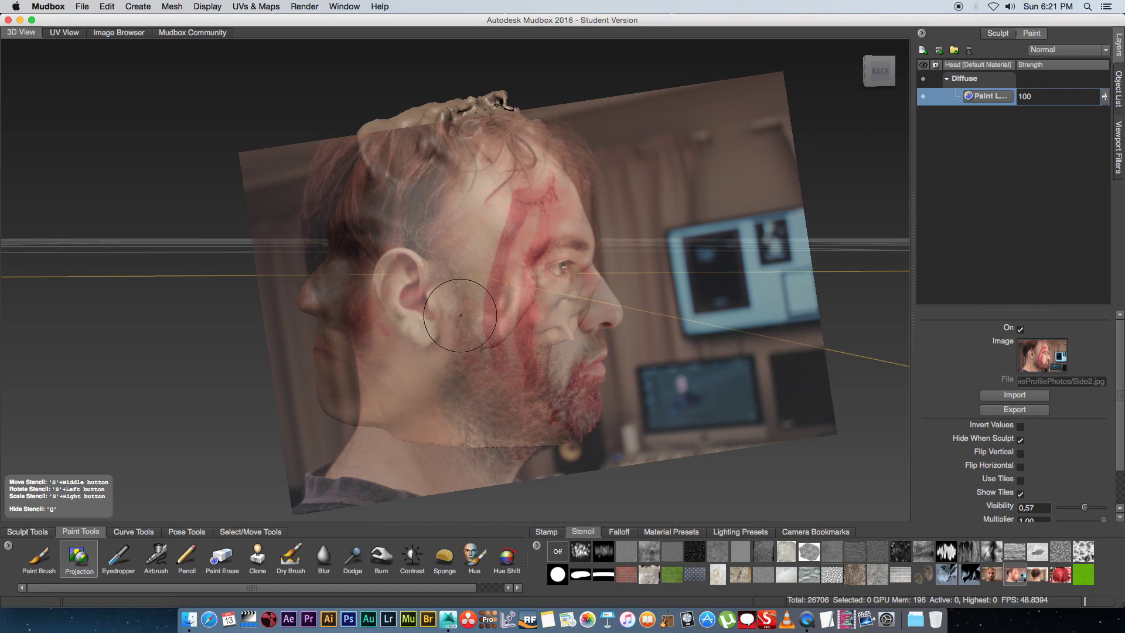
click(1020, 467)
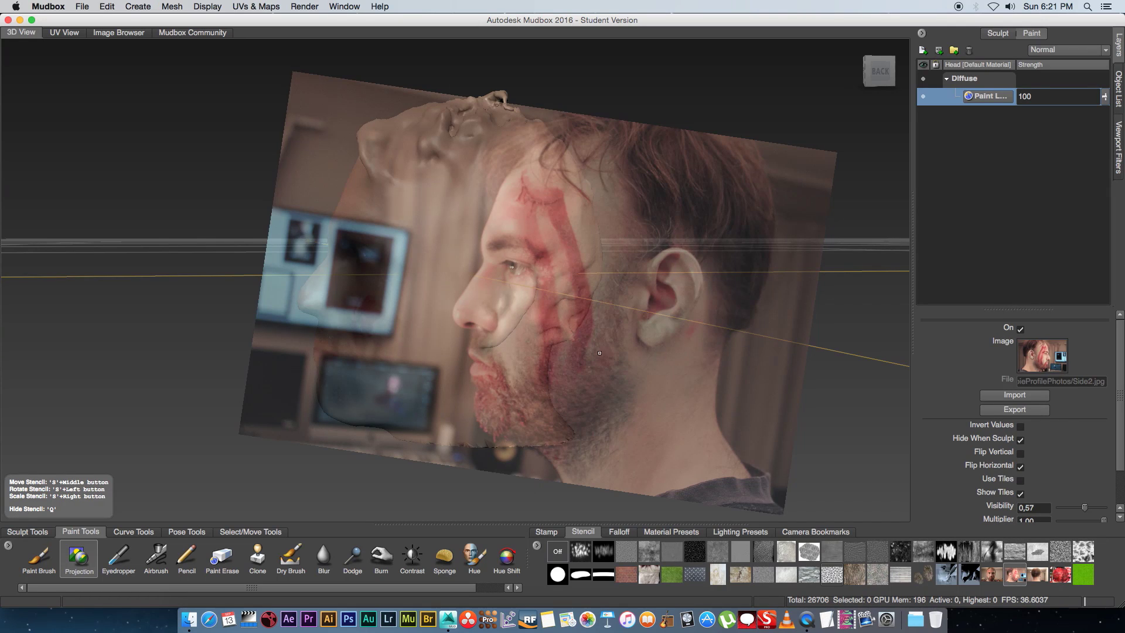
middle_drag(596, 350, 441, 346)
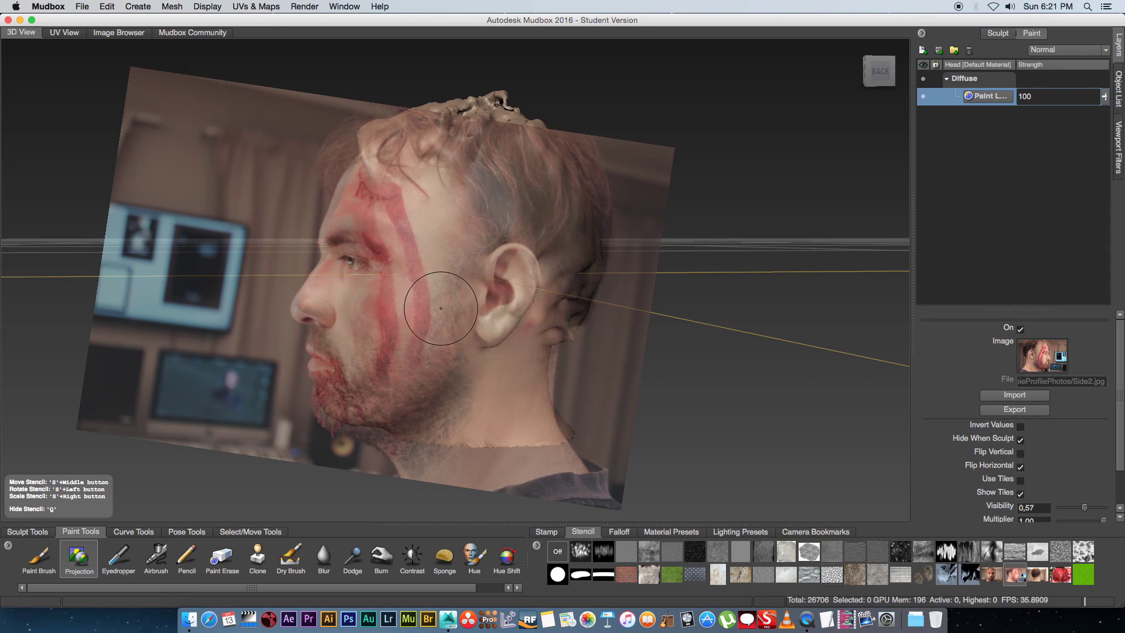
right_drag(442, 307, 445, 299)
middle_drag(439, 321, 447, 336)
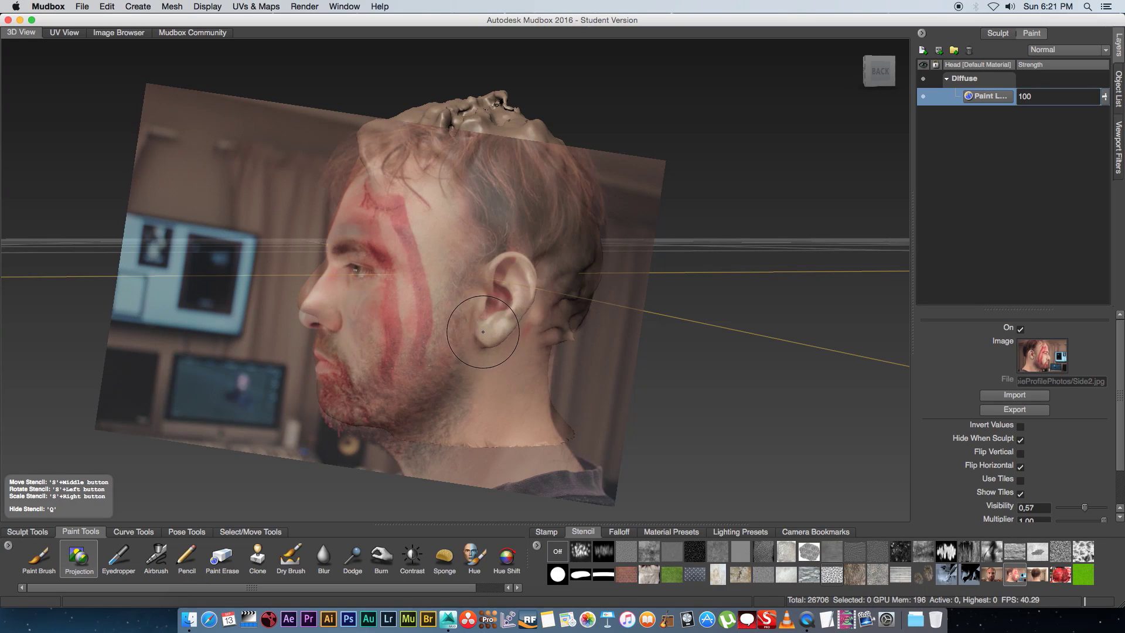
Project the flipped side photo onto the opposite cheek, hair, ear and neck.
key(q)
mouse_move(506, 319)
mouse_down()
mouse_move(386, 392)
mouse_move(510, 193)
mouse_move(556, 252)
mouse_move(505, 217)
mouse_move(469, 313)
mouse_up()
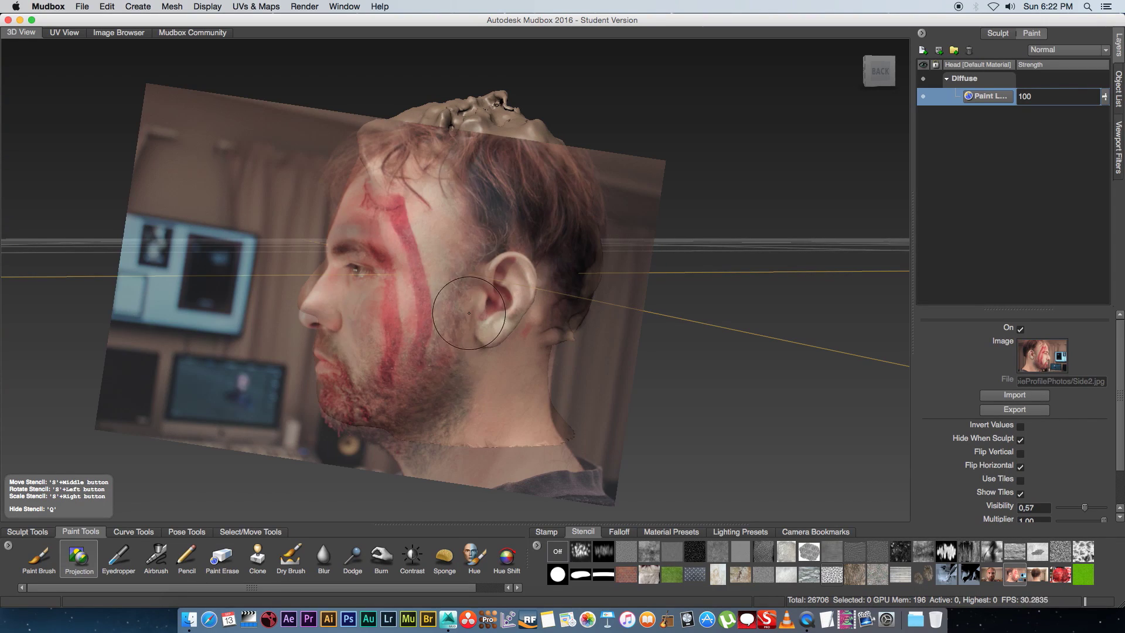
Load the back-of-head photo as the stencil and move, rotate and scale it over the rear of the head.
mouse_move(563, 322)
alt+mouse_down()
mouse_move(502, 324)
mouse_move(517, 332)
alt+mouse_up()
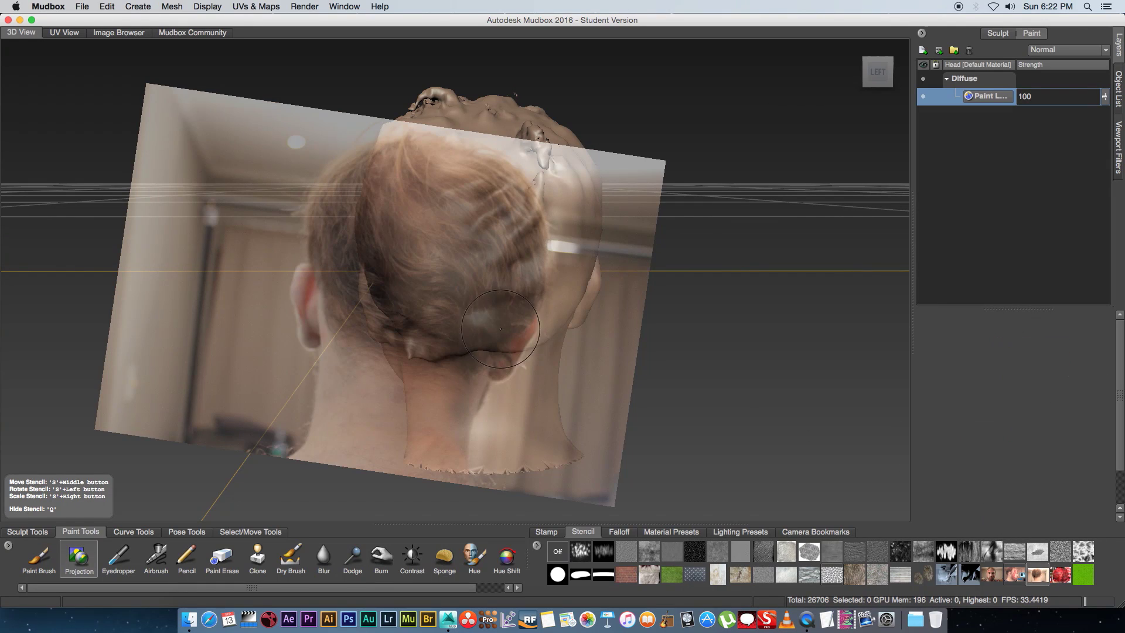
drag(483, 327, 486, 353)
right_drag(496, 345, 451, 358)
middle_drag(457, 348, 504, 335)
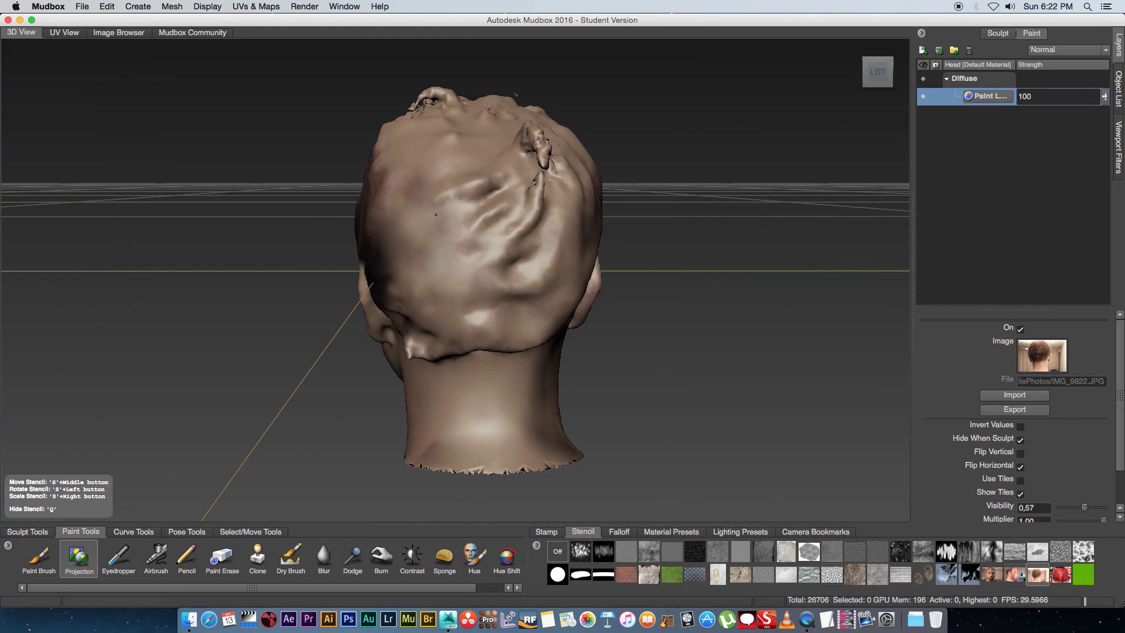
Project the back photo onto the rear hair and neck, and onto the top of the head from above.
key(q)
mouse_move(390, 184)
mouse_down()
mouse_move(391, 153)
mouse_move(505, 140)
mouse_move(440, 264)
mouse_move(526, 218)
mouse_move(556, 154)
mouse_move(496, 350)
mouse_move(486, 331)
mouse_up()
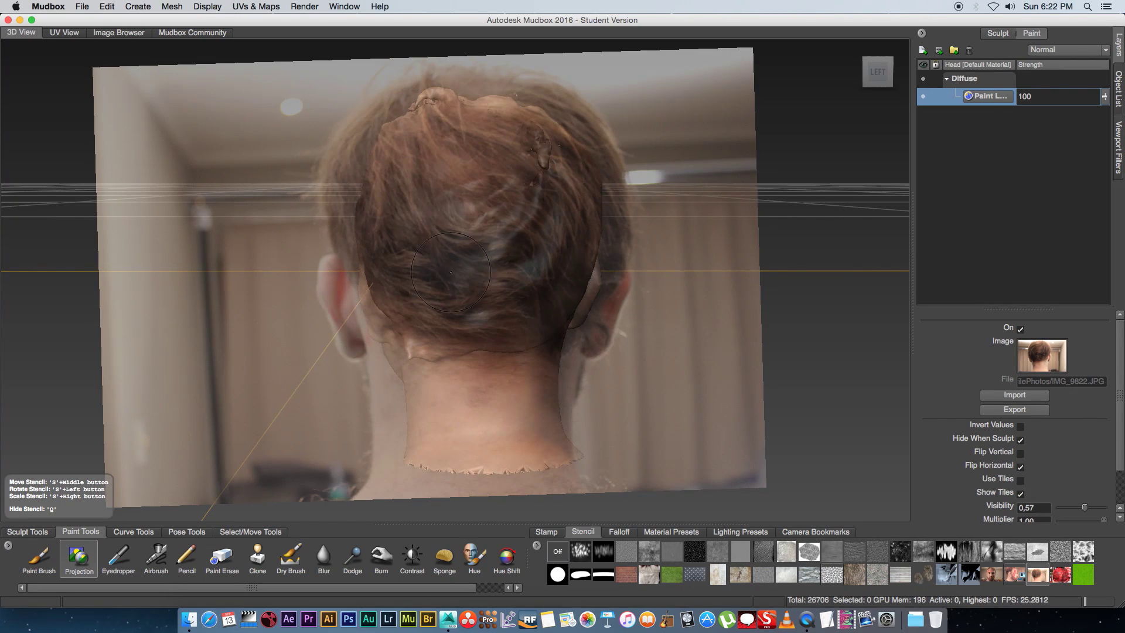
alt+drag(450, 272, 485, 284)
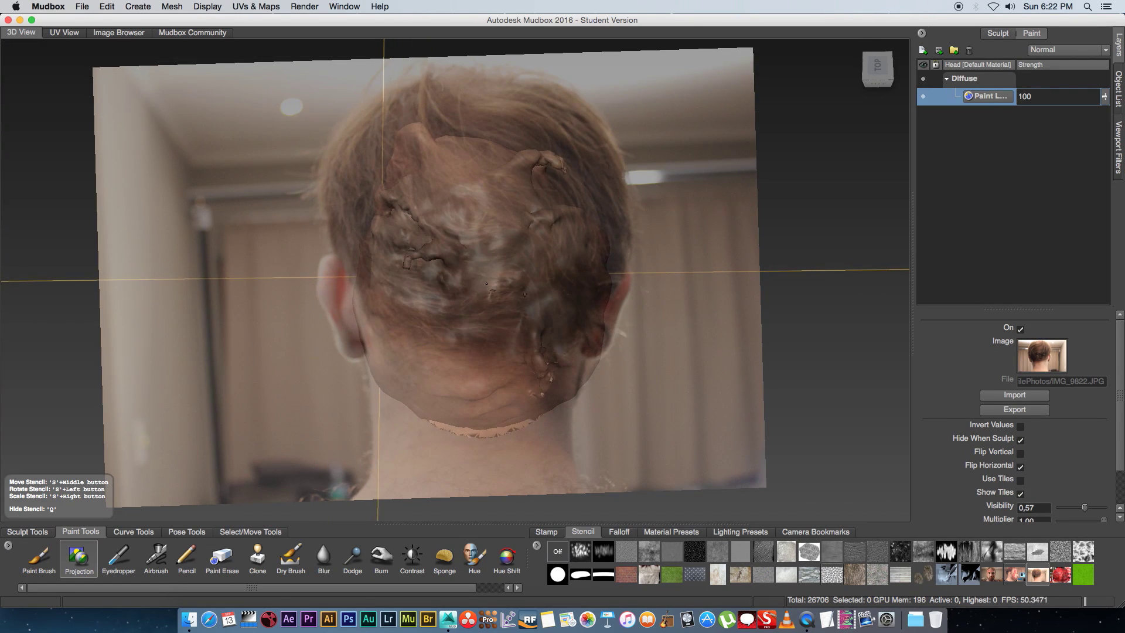
key(q)
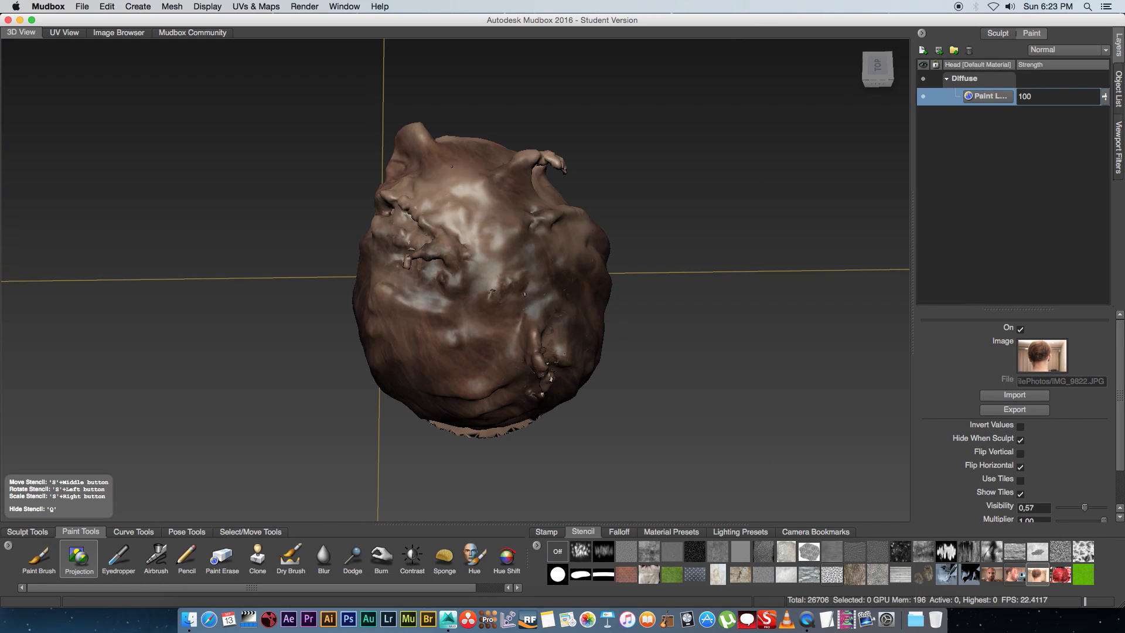
key(q)
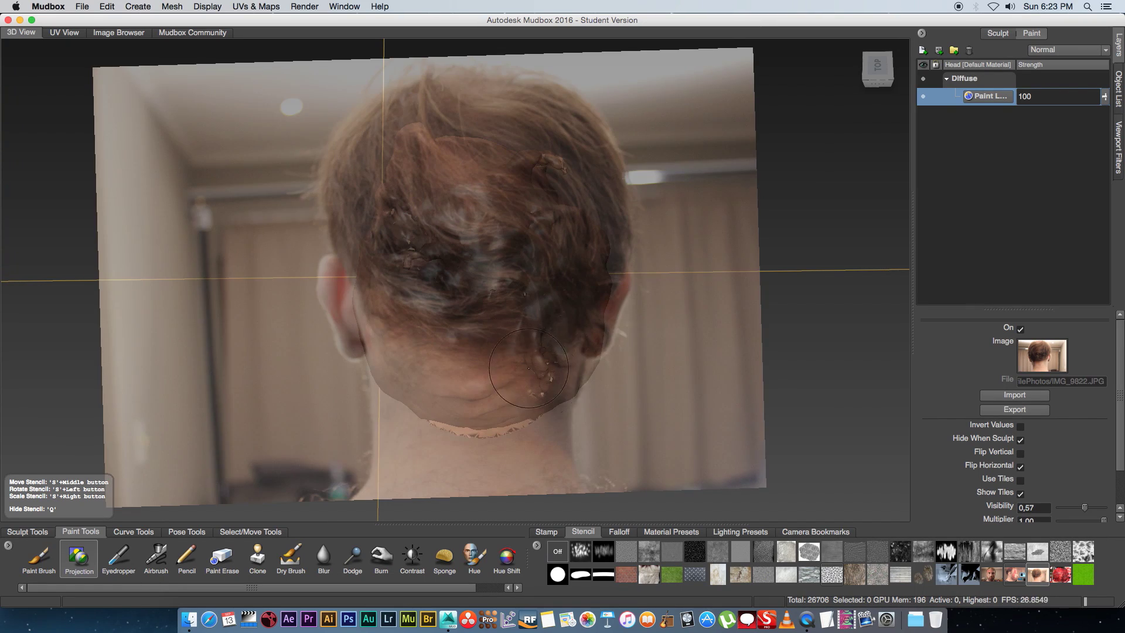
Turn the stencil off and examine the projected texture around the head, comparing it with the original coloured scan in the scanning program.
click(559, 554)
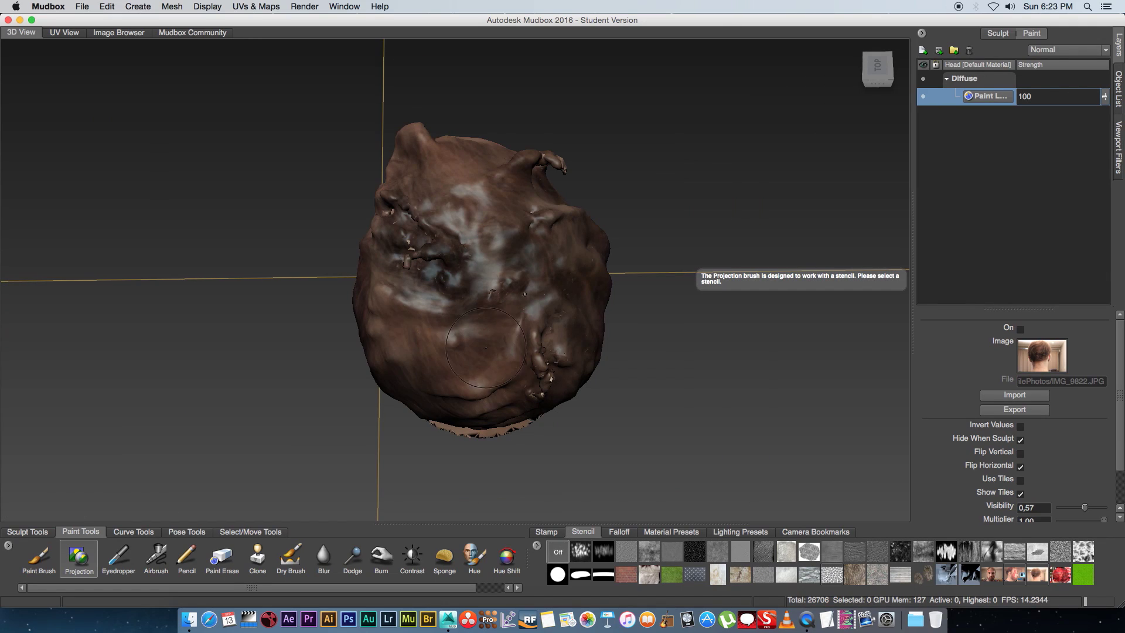
mouse_move(441, 363)
alt+mouse_down()
mouse_move(529, 385)
mouse_move(318, 406)
mouse_move(530, 412)
mouse_move(495, 401)
mouse_move(432, 415)
mouse_move(571, 324)
alt+mouse_up()
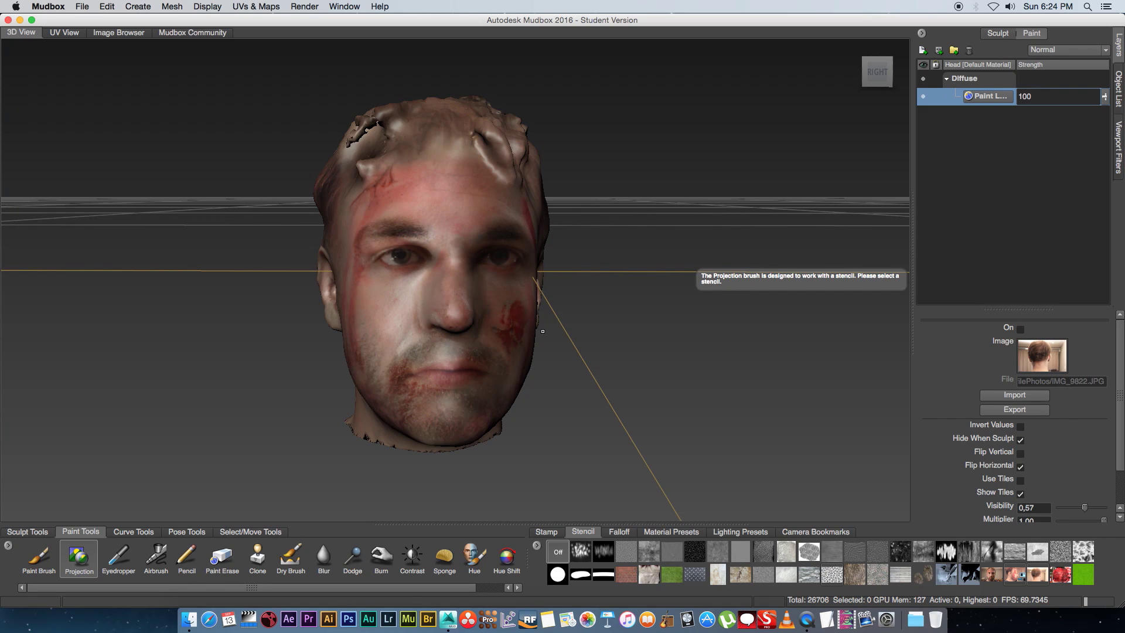
alt+drag(531, 347, 501, 374)
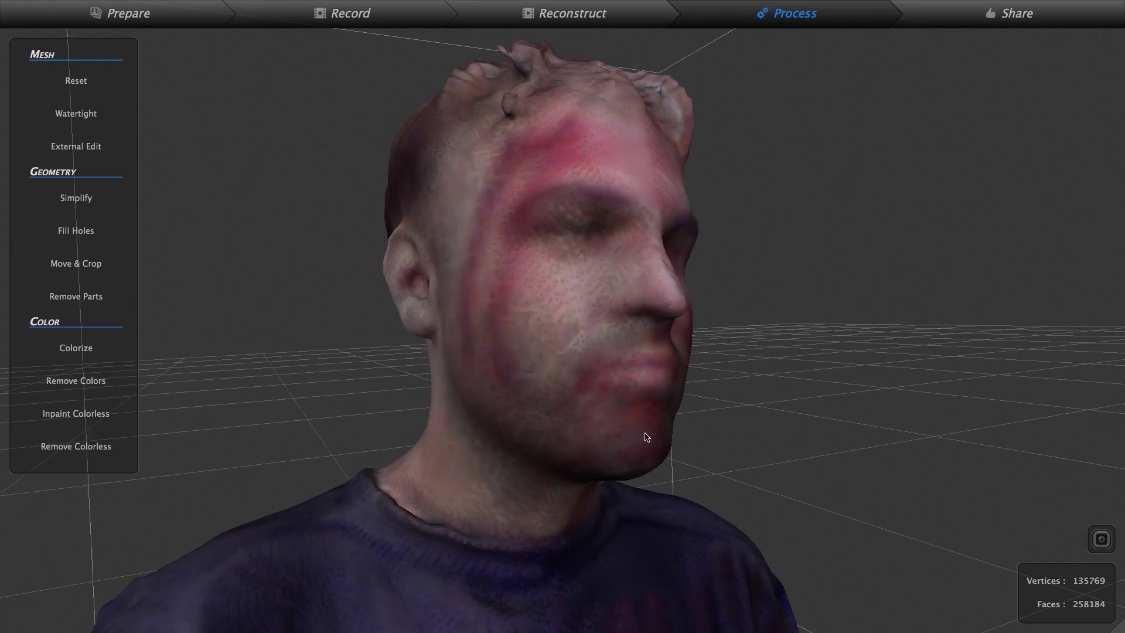
drag(642, 435, 271, 429)
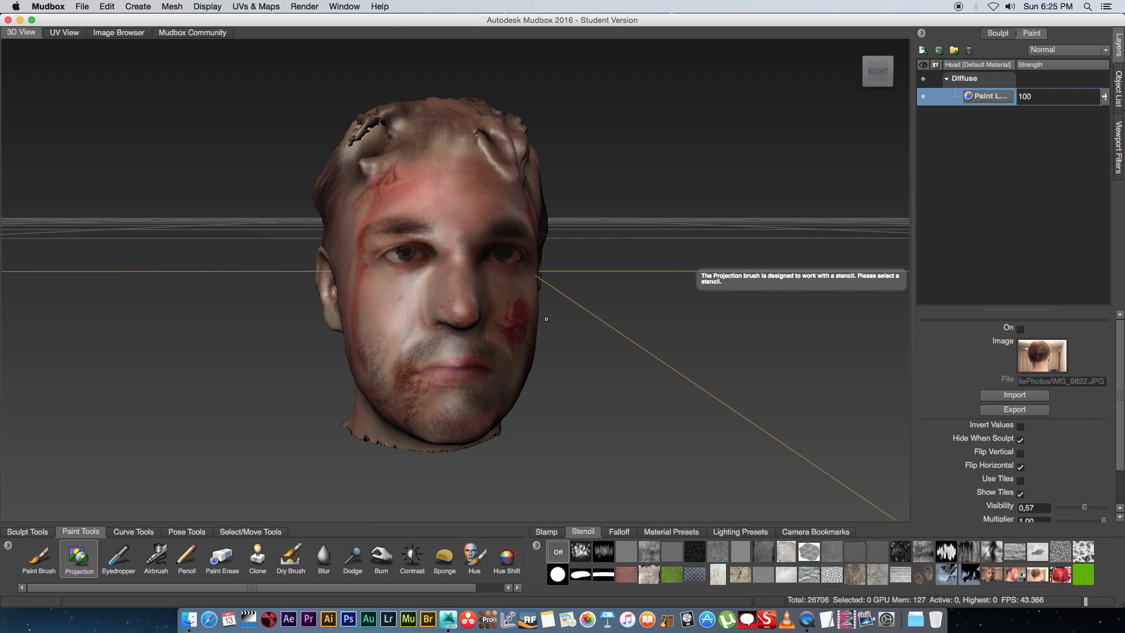
mouse_move(546, 319)
alt+mouse_down()
mouse_move(410, 343)
mouse_move(446, 337)
mouse_move(491, 354)
mouse_move(518, 340)
alt+mouse_up()
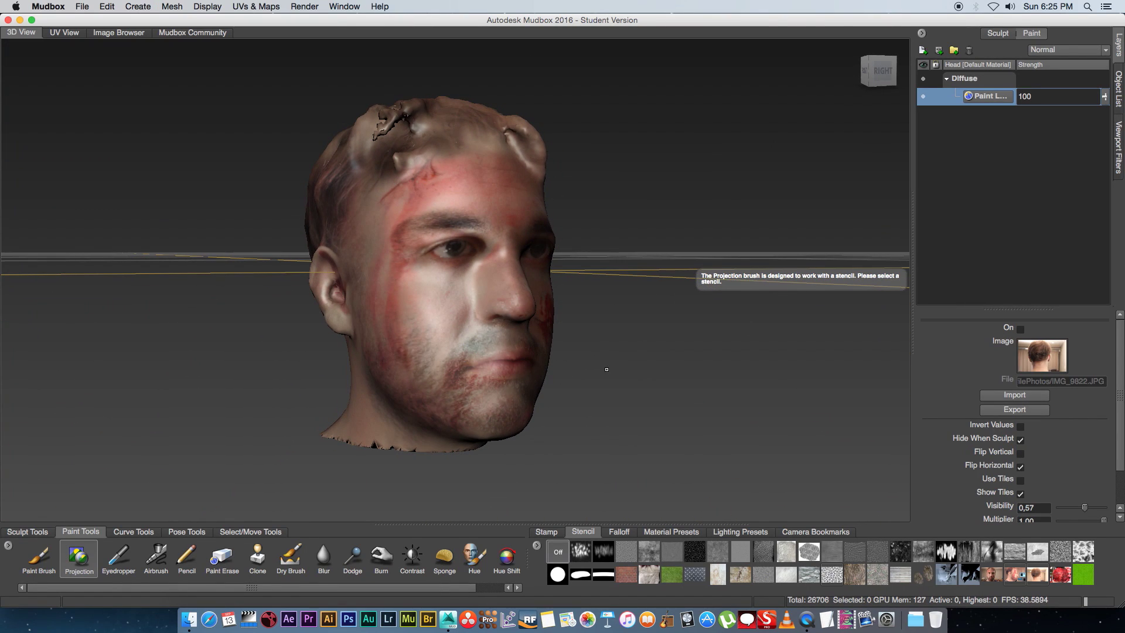